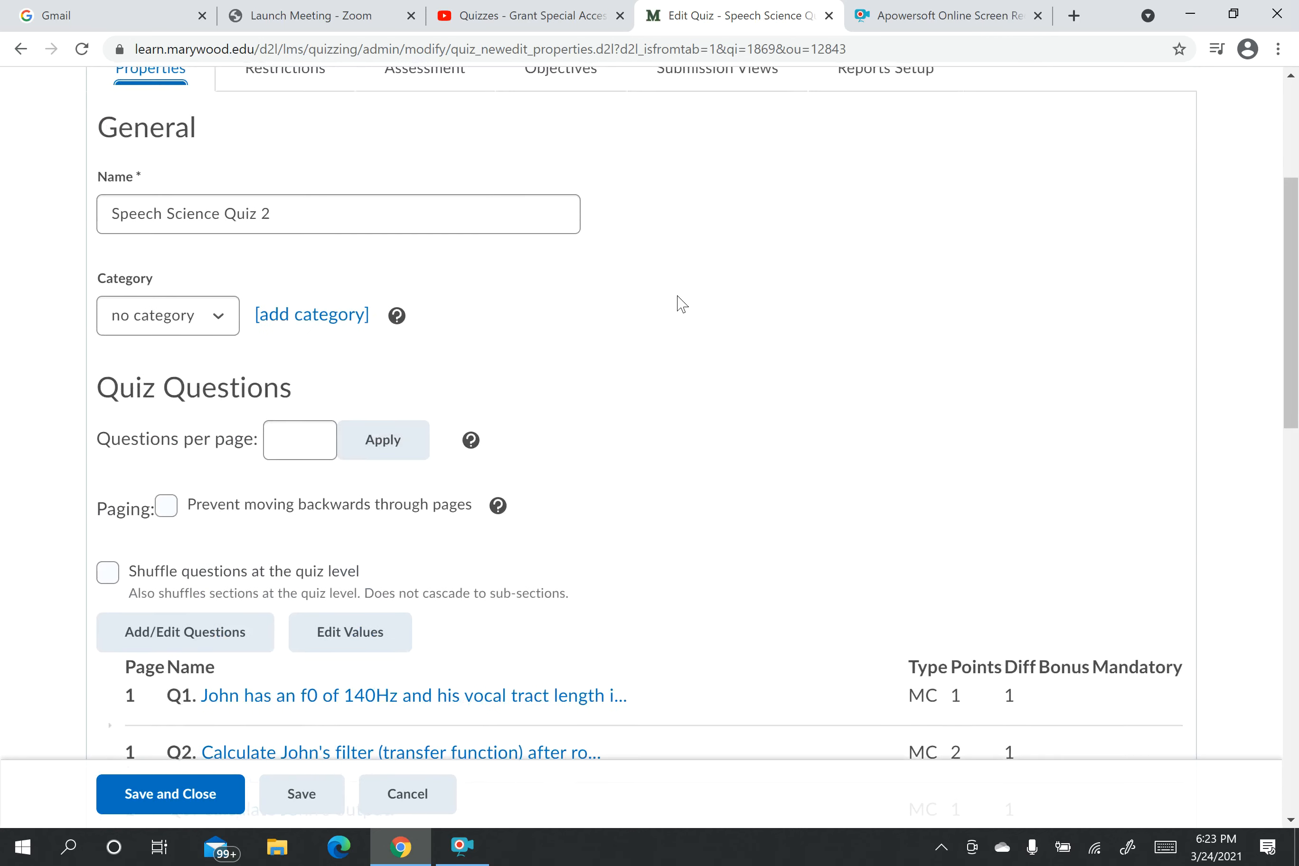
Look through the quiz's general properties, question list and optional advanced properties
scroll(681, 305, "down", 4)
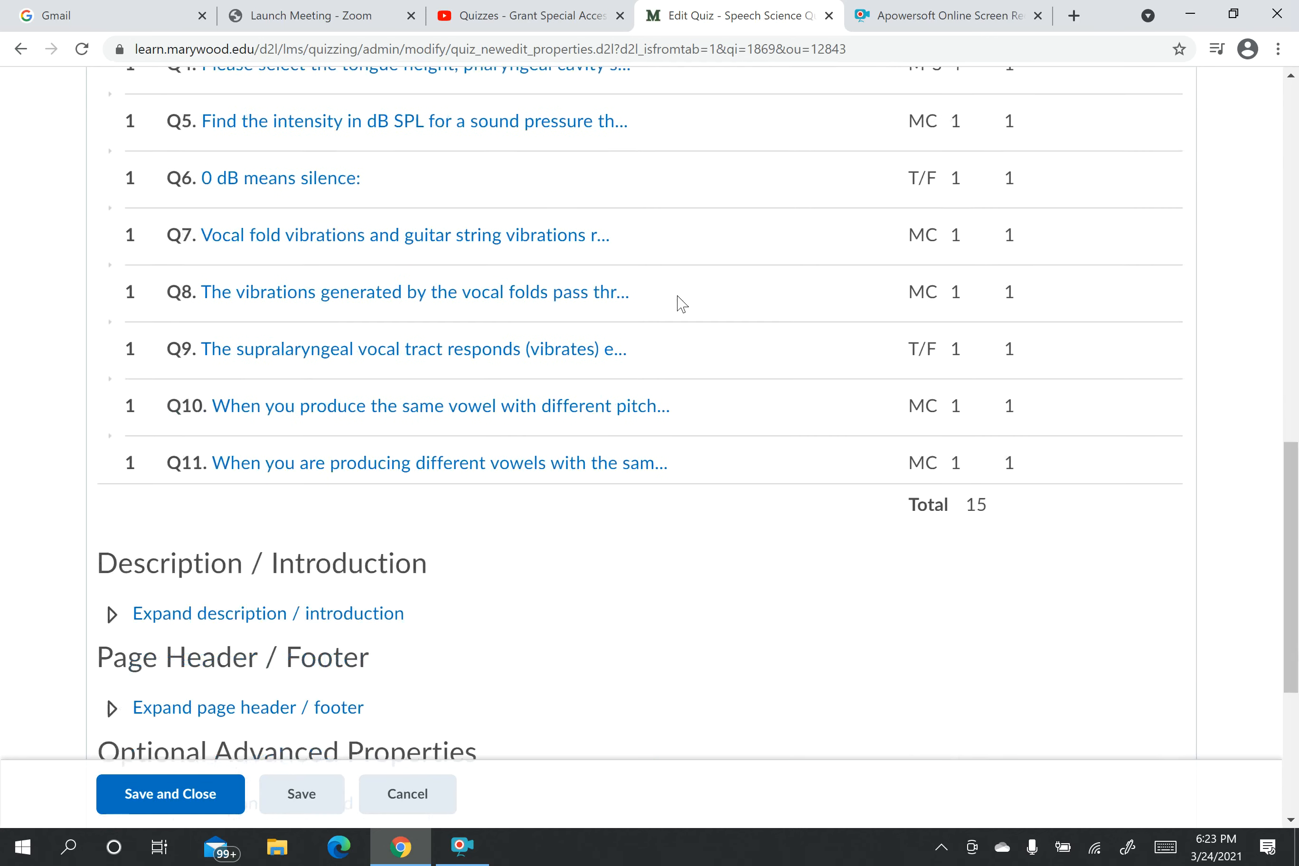
scroll(677, 303, "up", 10)
scroll(679, 307, "up", 8)
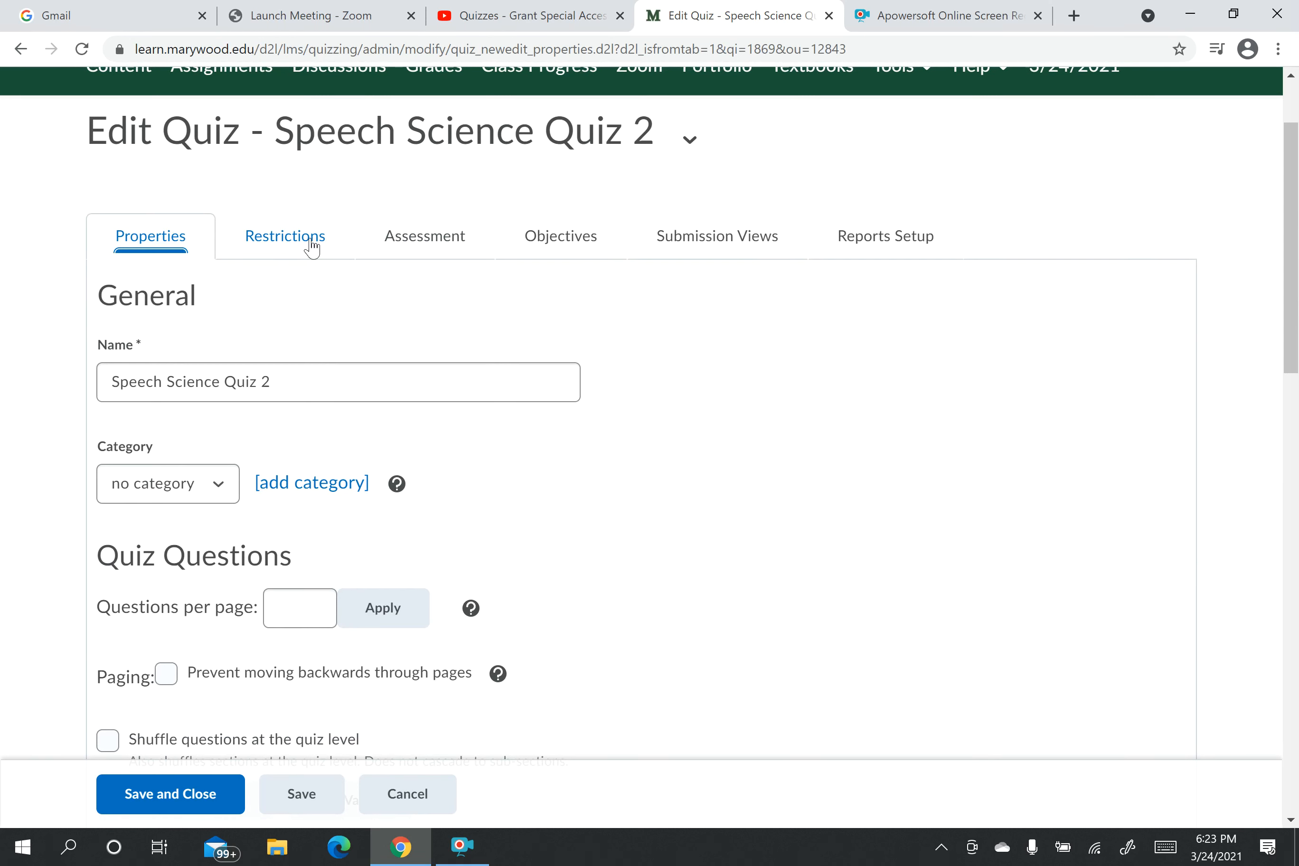
scroll(678, 421, "down", 4)
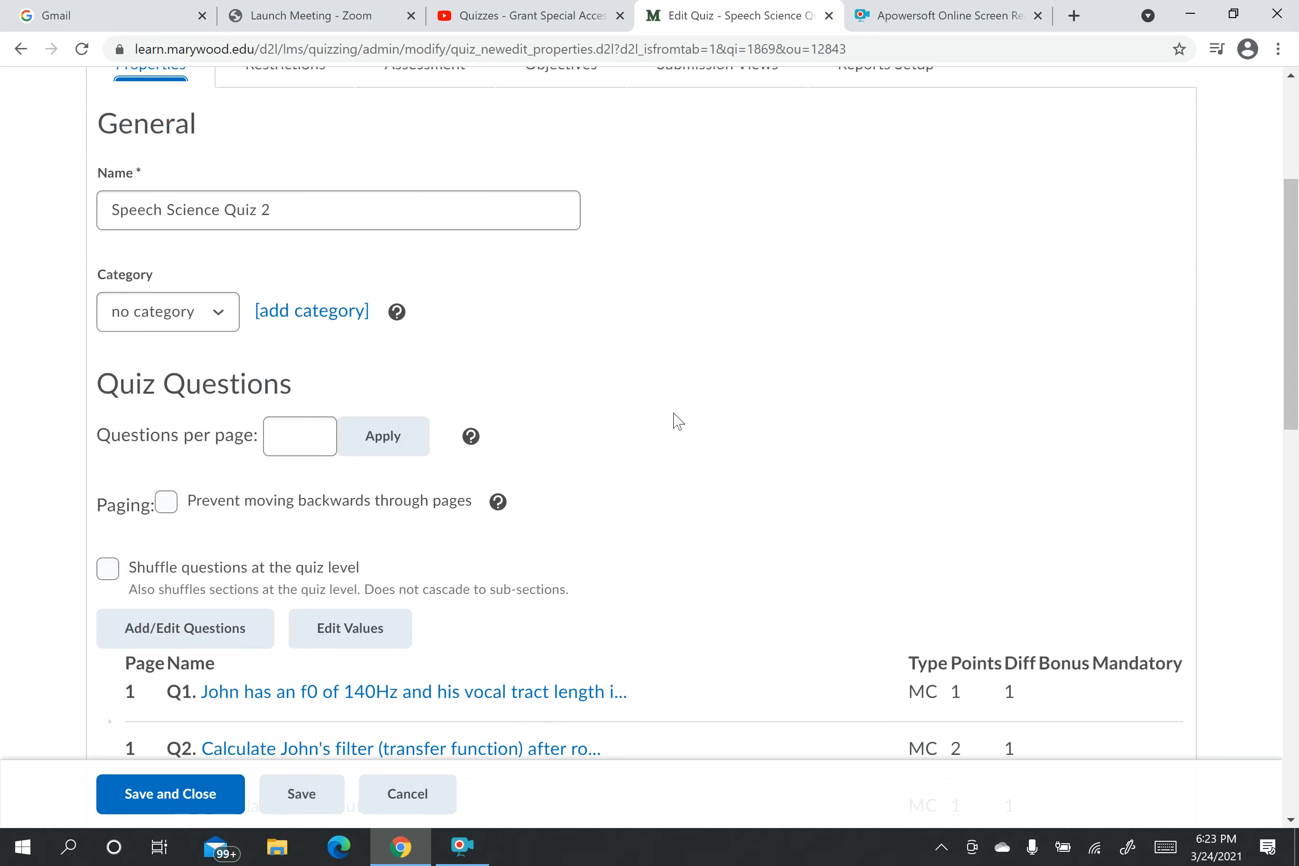
scroll(678, 421, "down", 20)
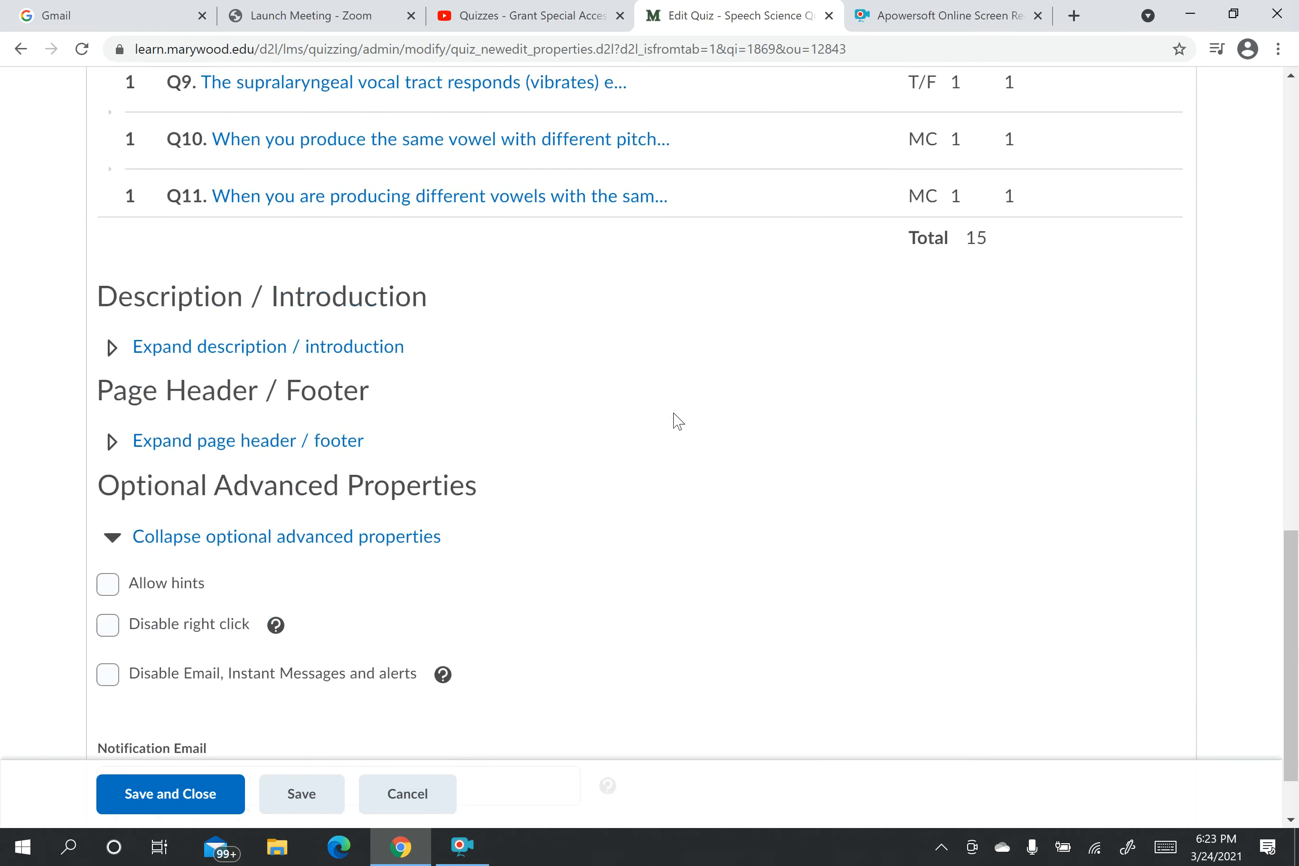
scroll(678, 421, "up", 20)
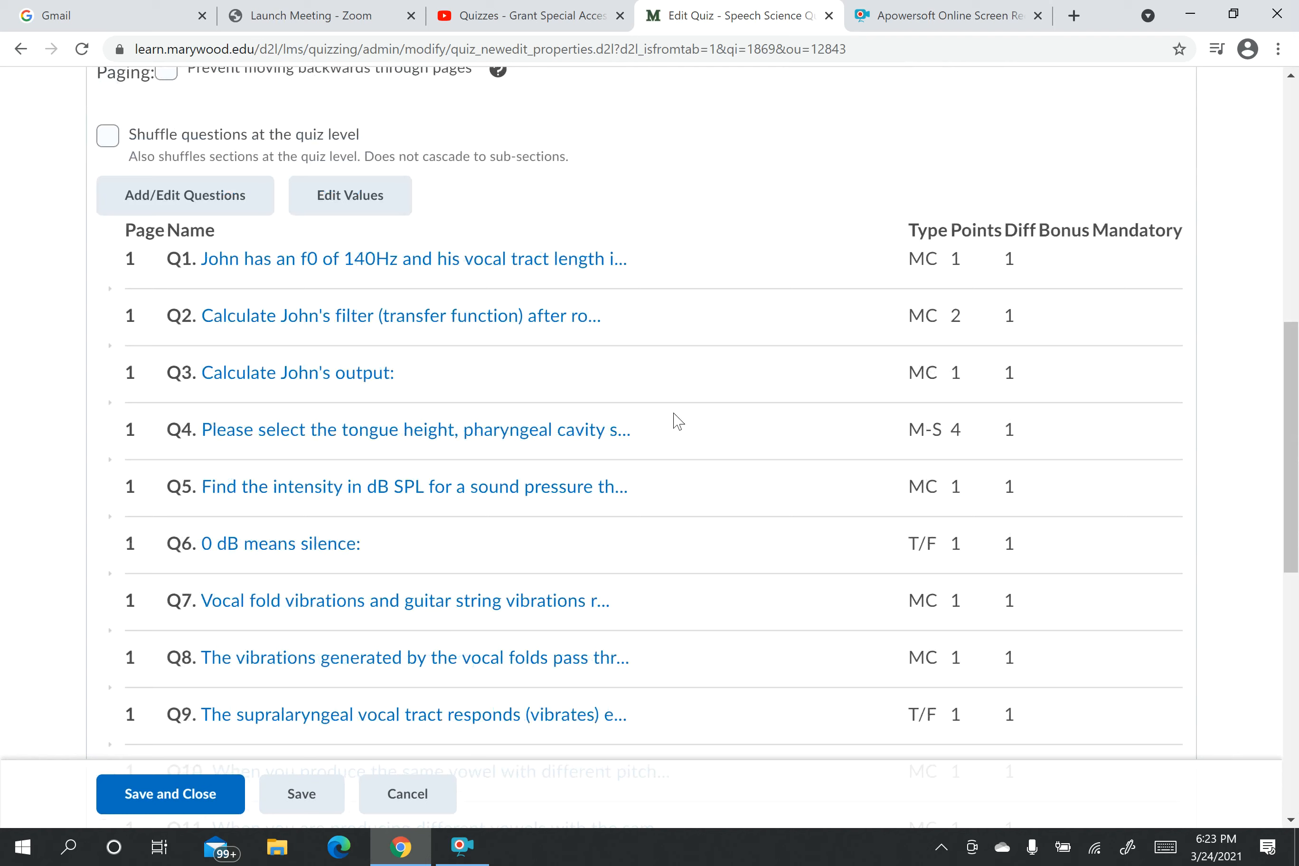
scroll(678, 421, "up", 3)
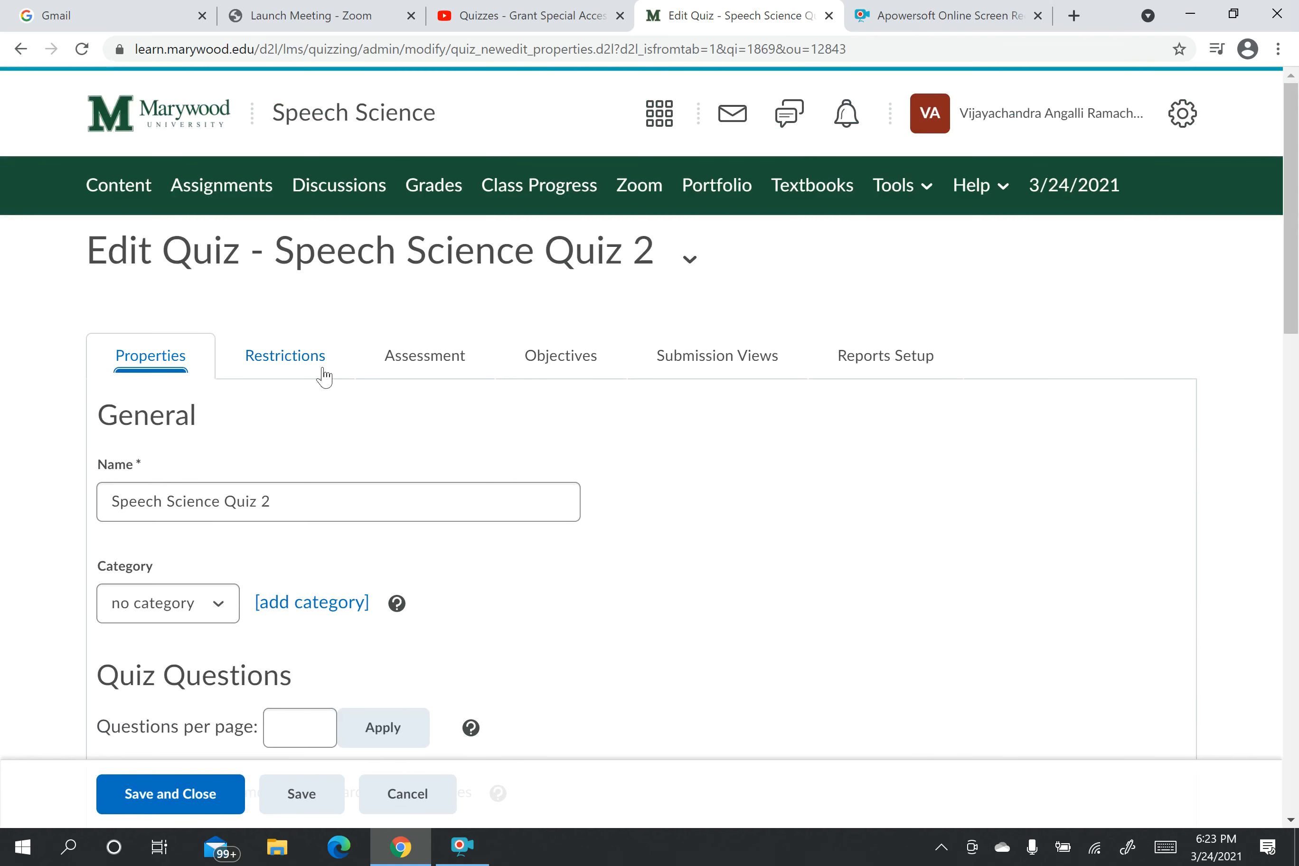
Open the quiz's restrictions and go over the due date, availability and release condition settings
left_click(305, 369)
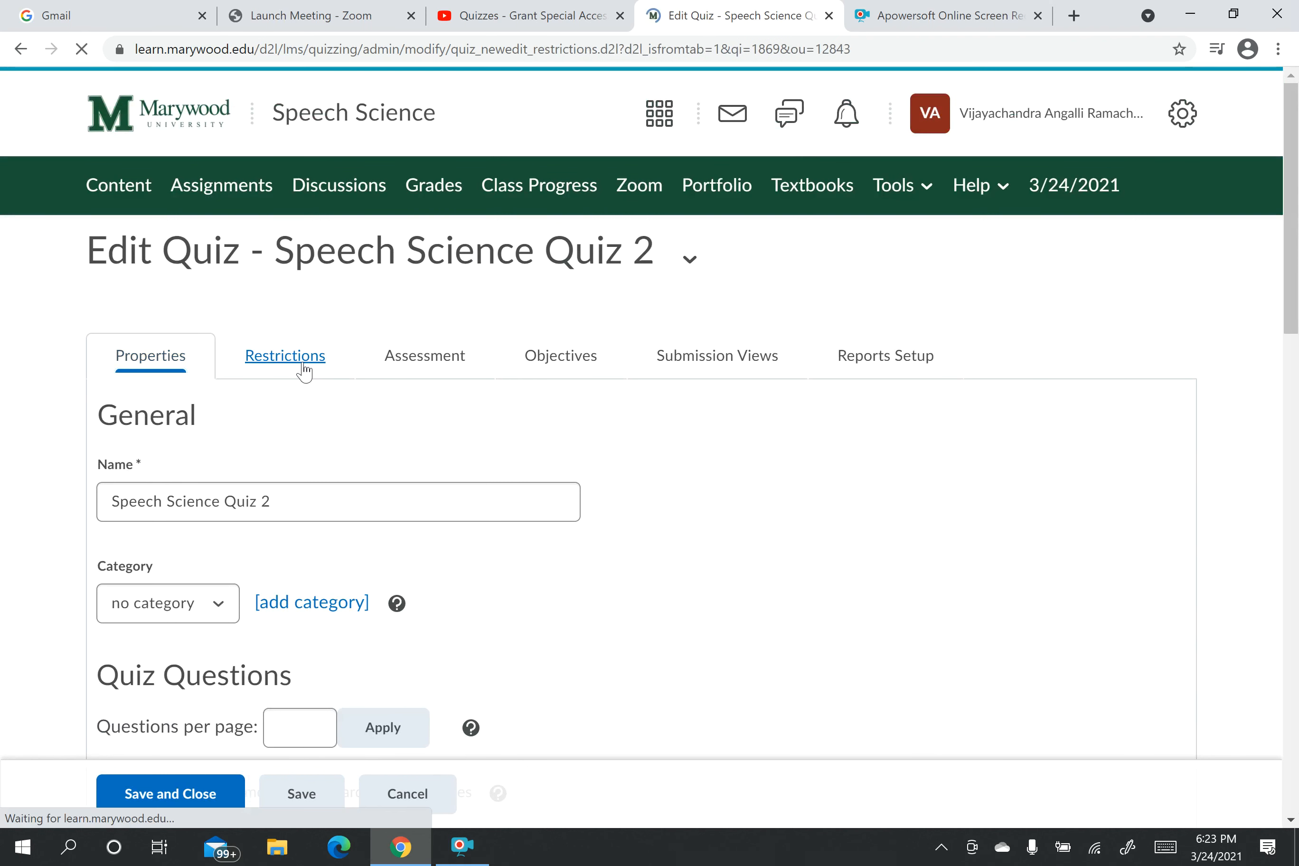
scroll(492, 480, "down", 4)
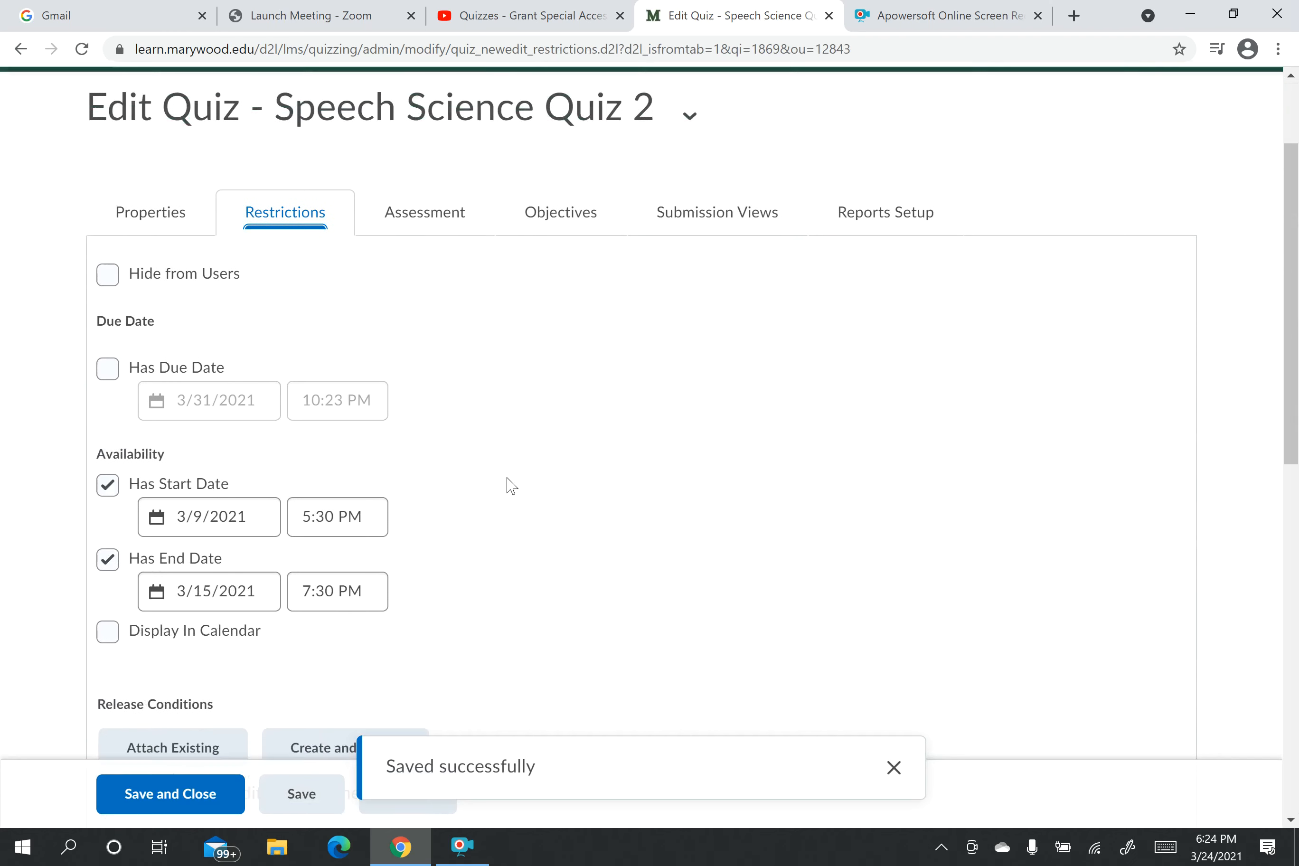
scroll(511, 485, "down", 1)
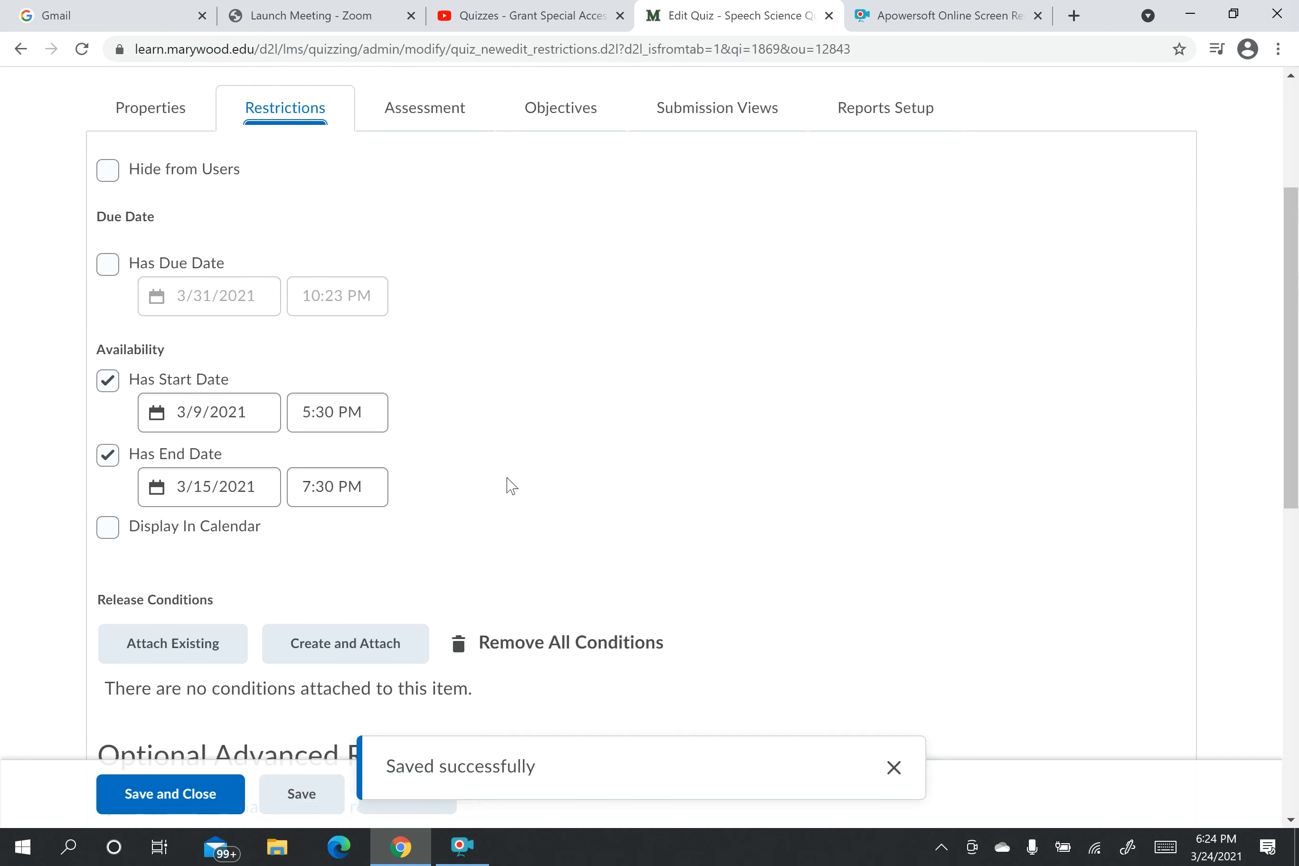
scroll(511, 485, "down", 1)
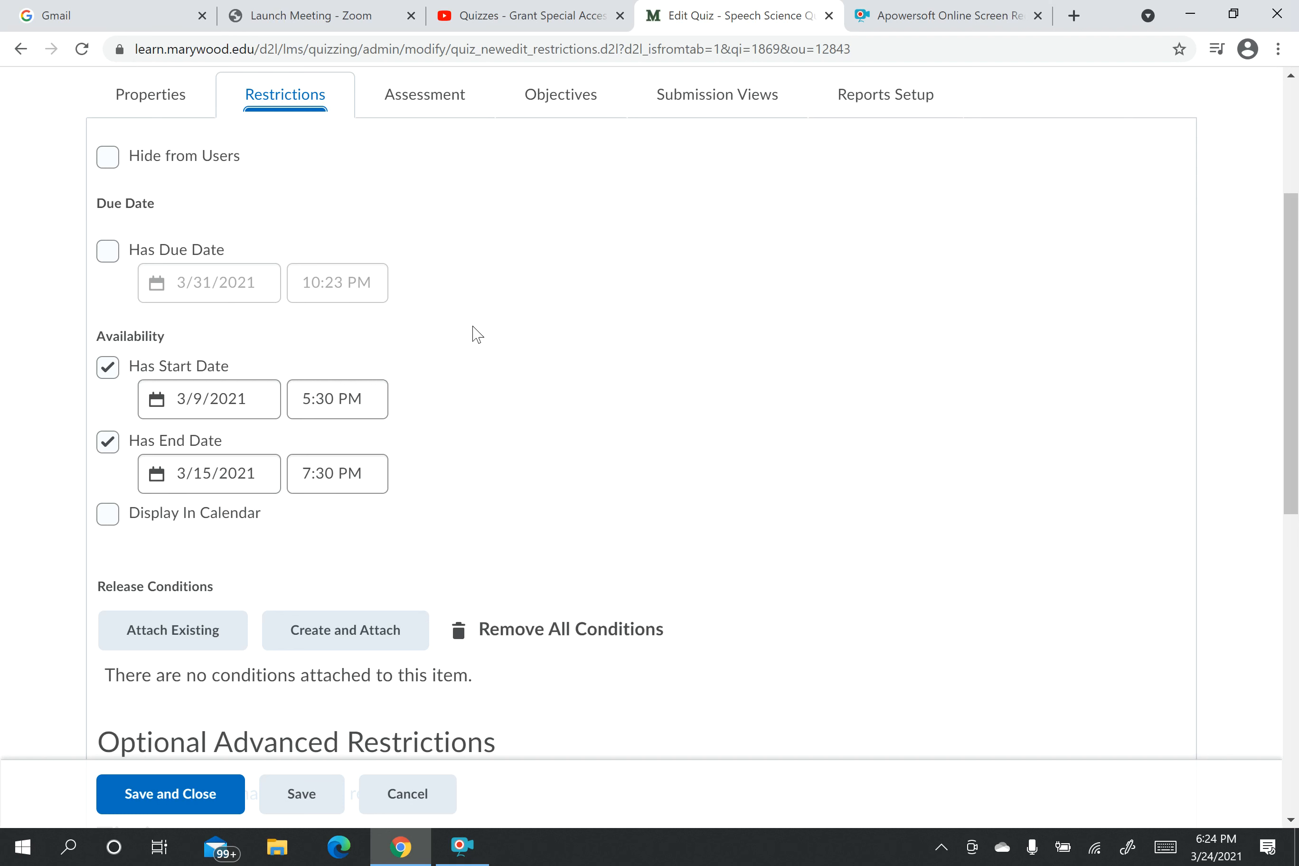
scroll(473, 334, "down", 1)
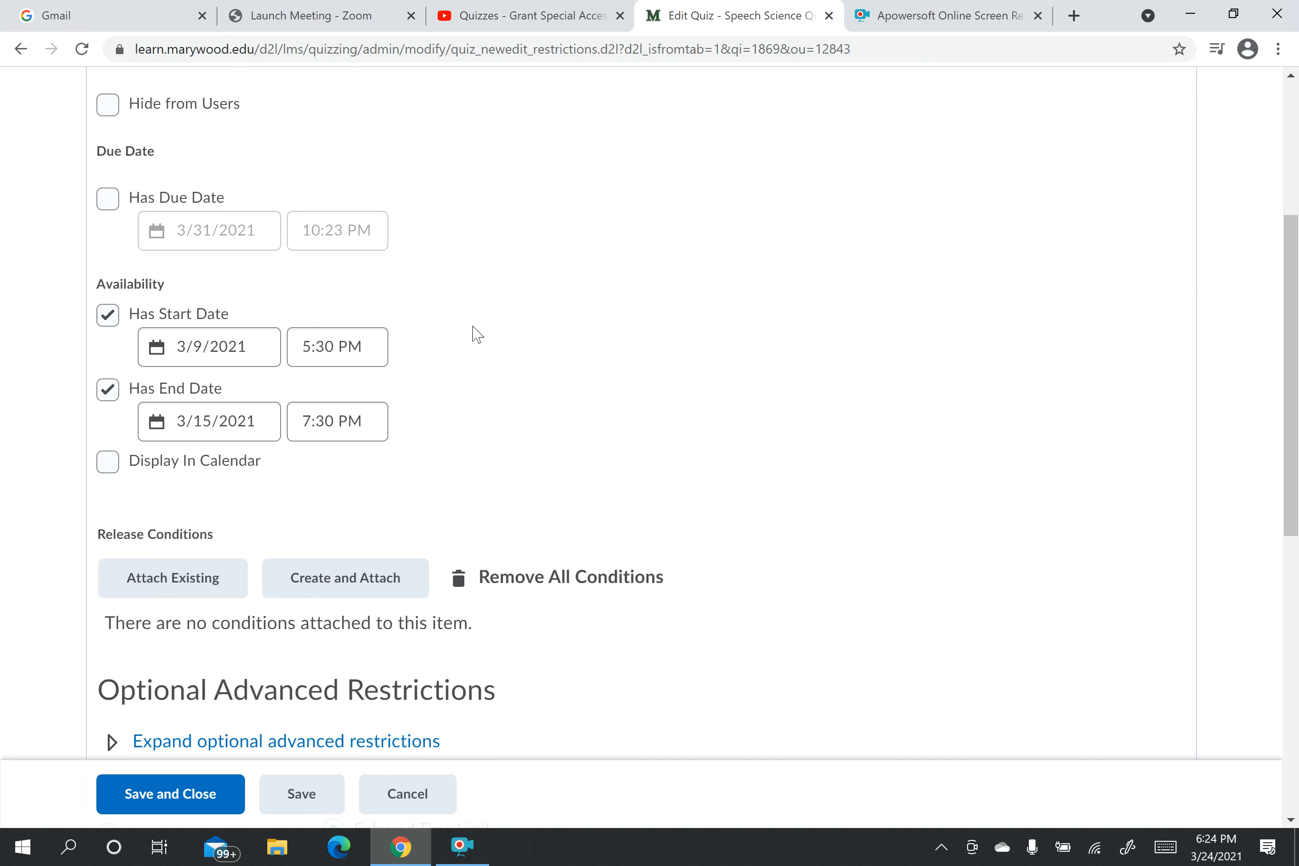
scroll(474, 334, "down", 1)
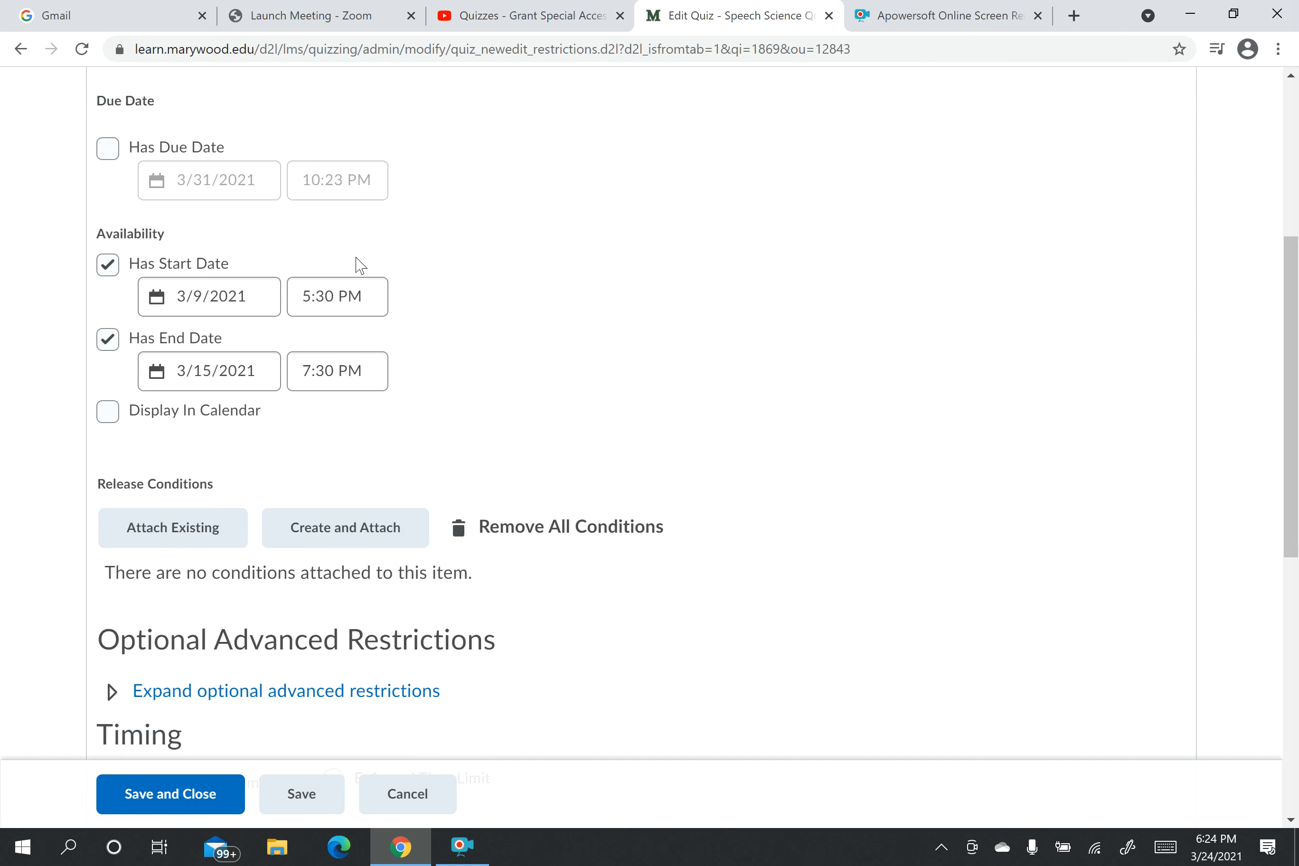
Set the quiz's availability start date to 3/24/2021
left_click(239, 296)
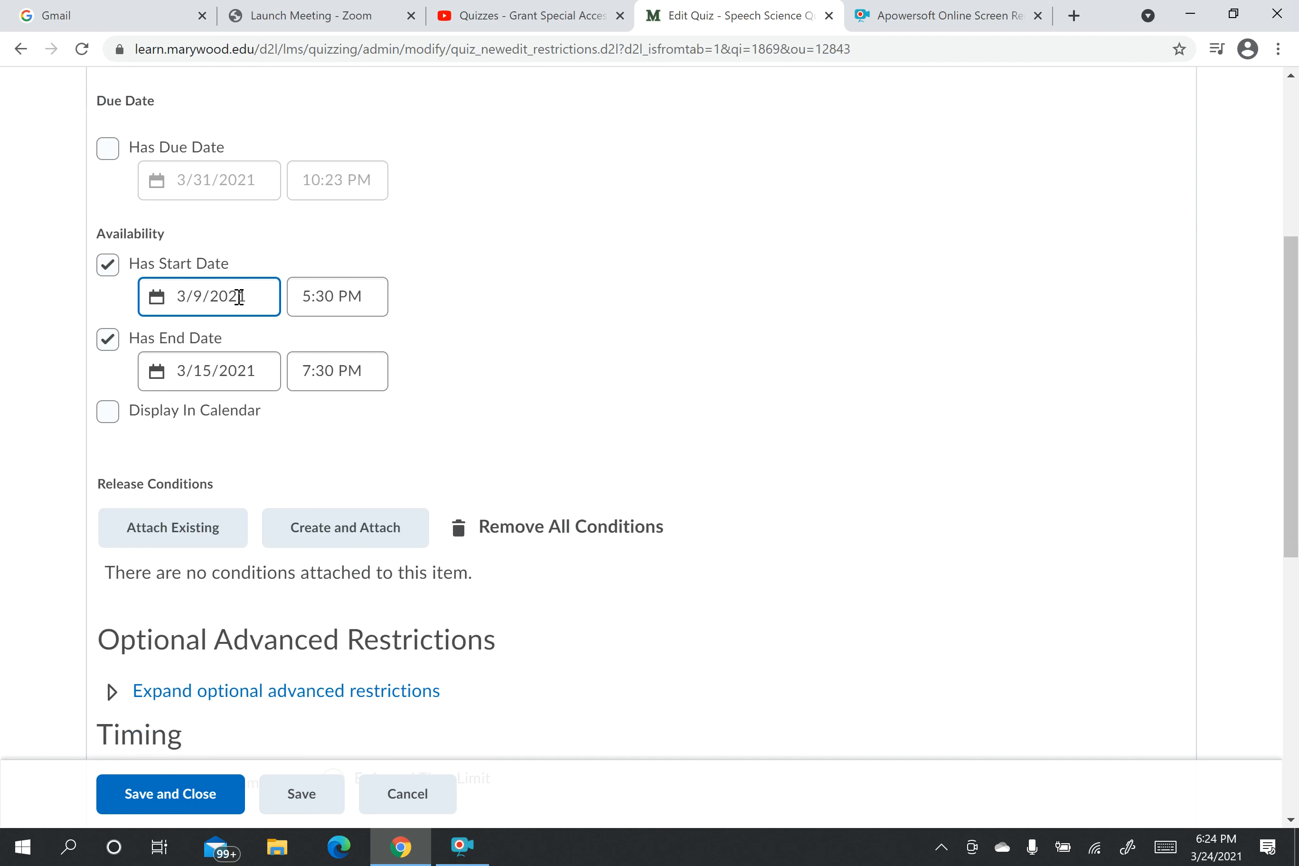
left_click(287, 599)
left_click(238, 373)
left_click(350, 310)
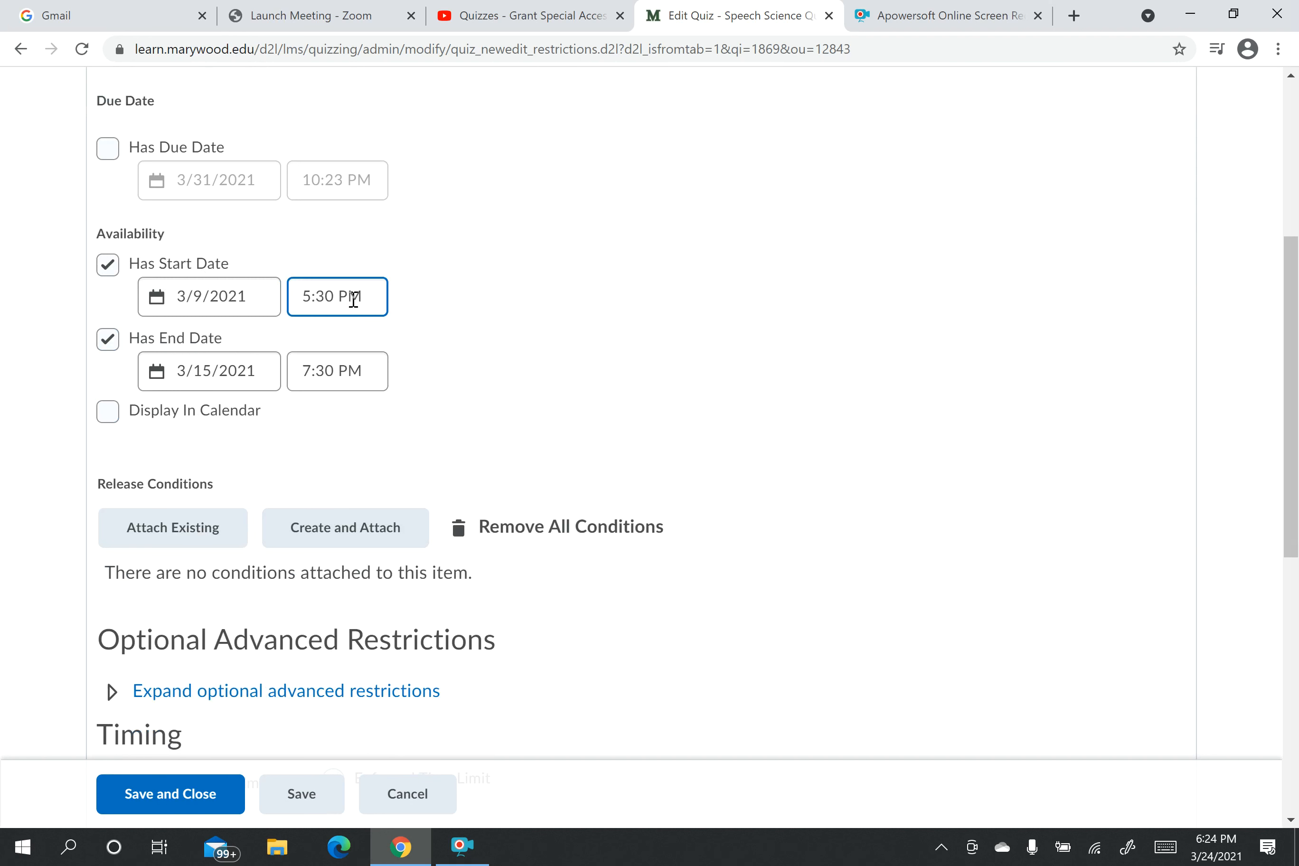
left_click(363, 375)
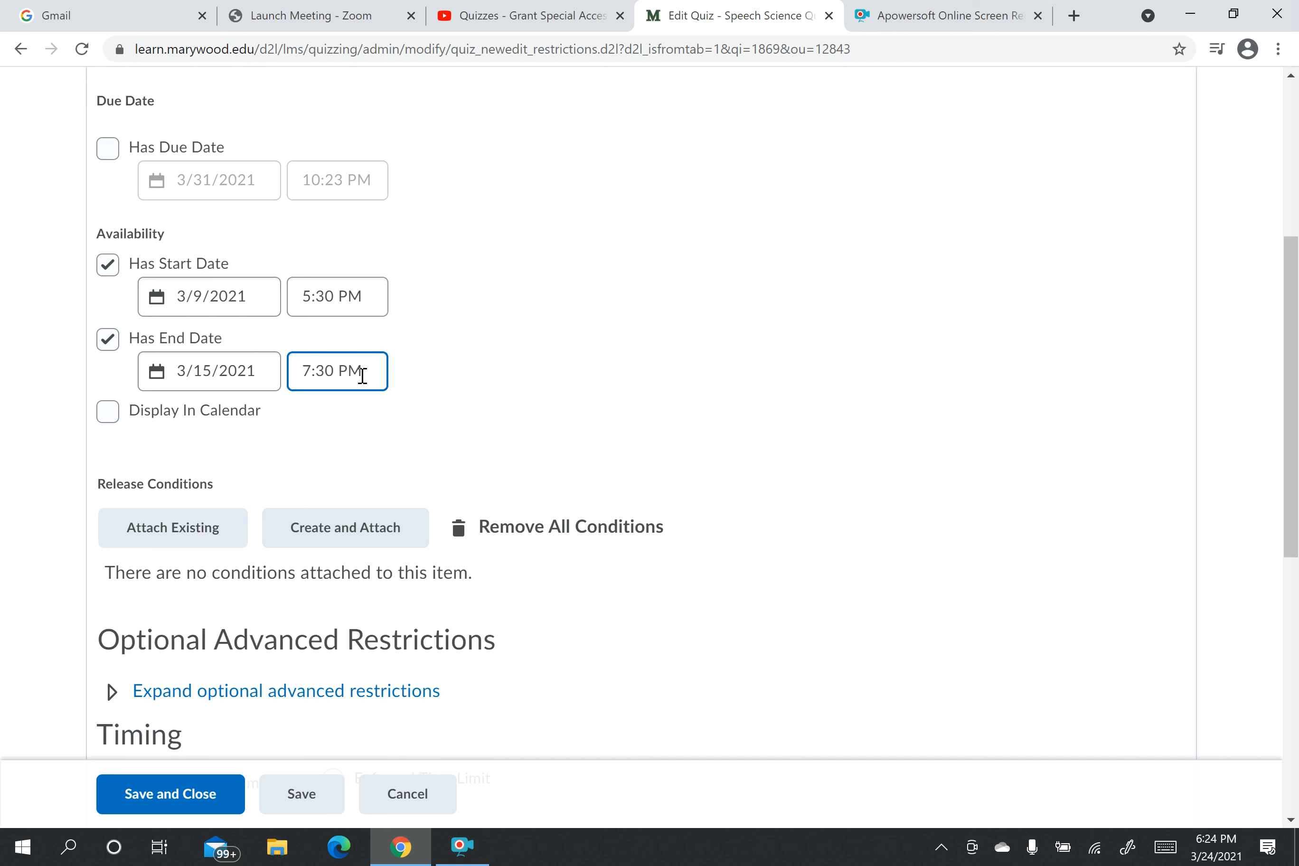
left_click(490, 369)
left_click(204, 297)
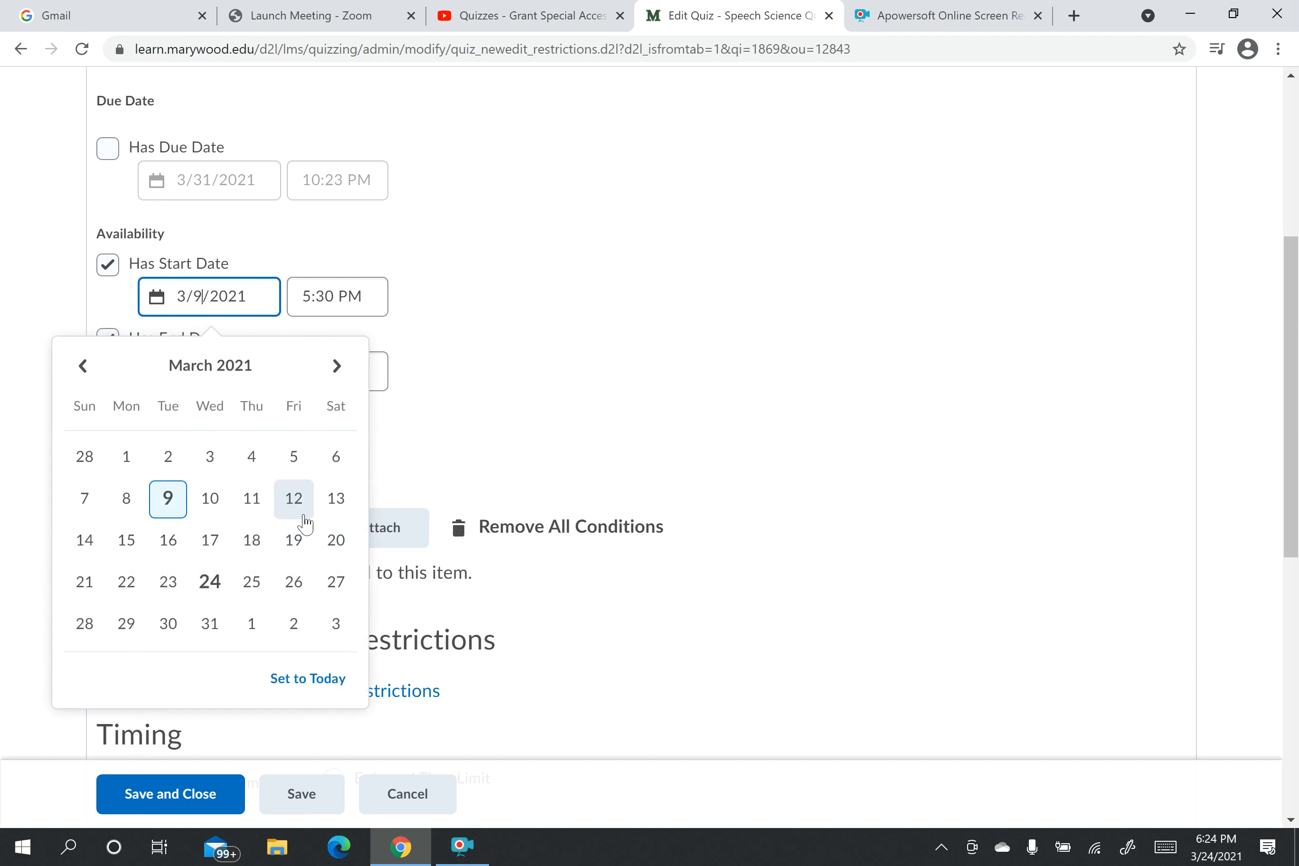
left_click(216, 586)
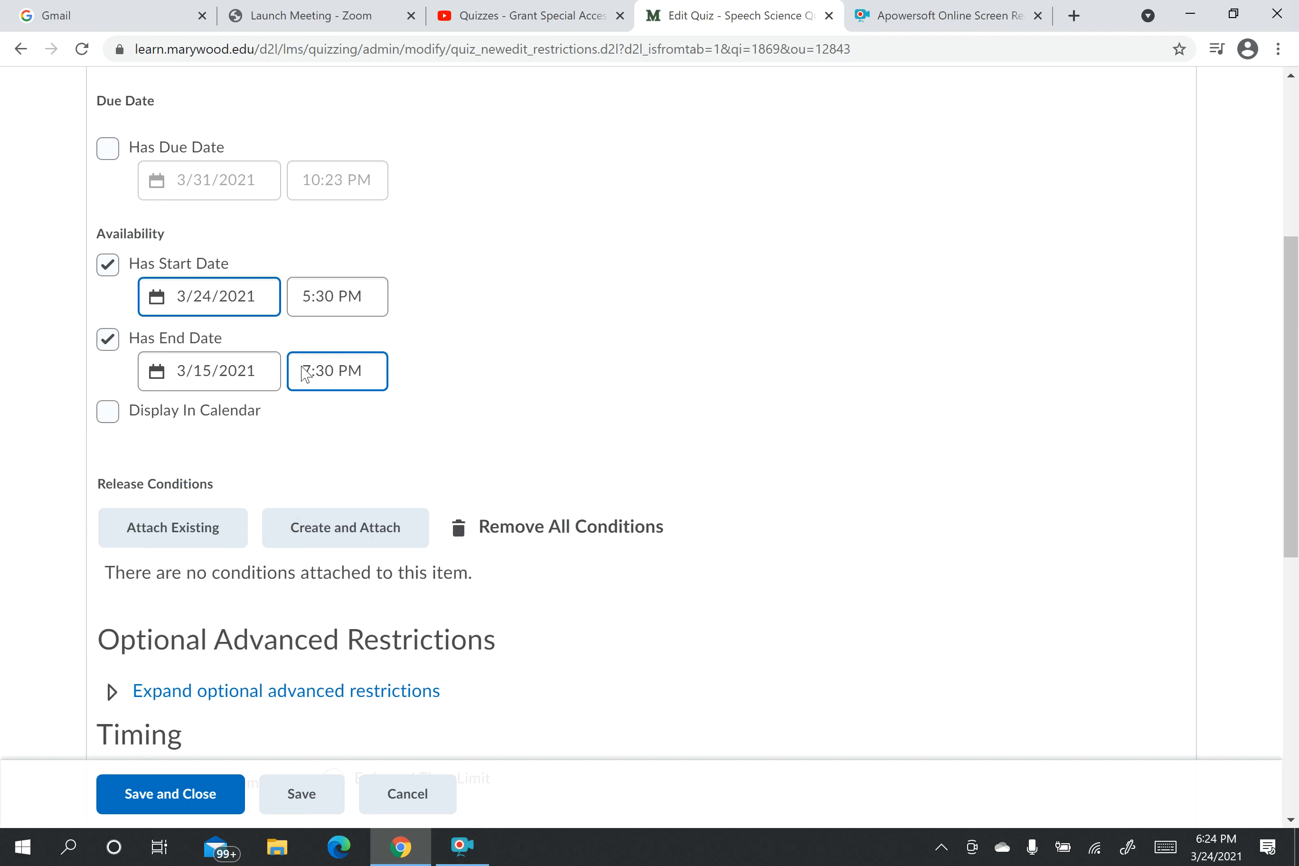
Set the quiz's availability end date to 3/24/2021 with an end time of 6:00 PM
left_click(208, 371)
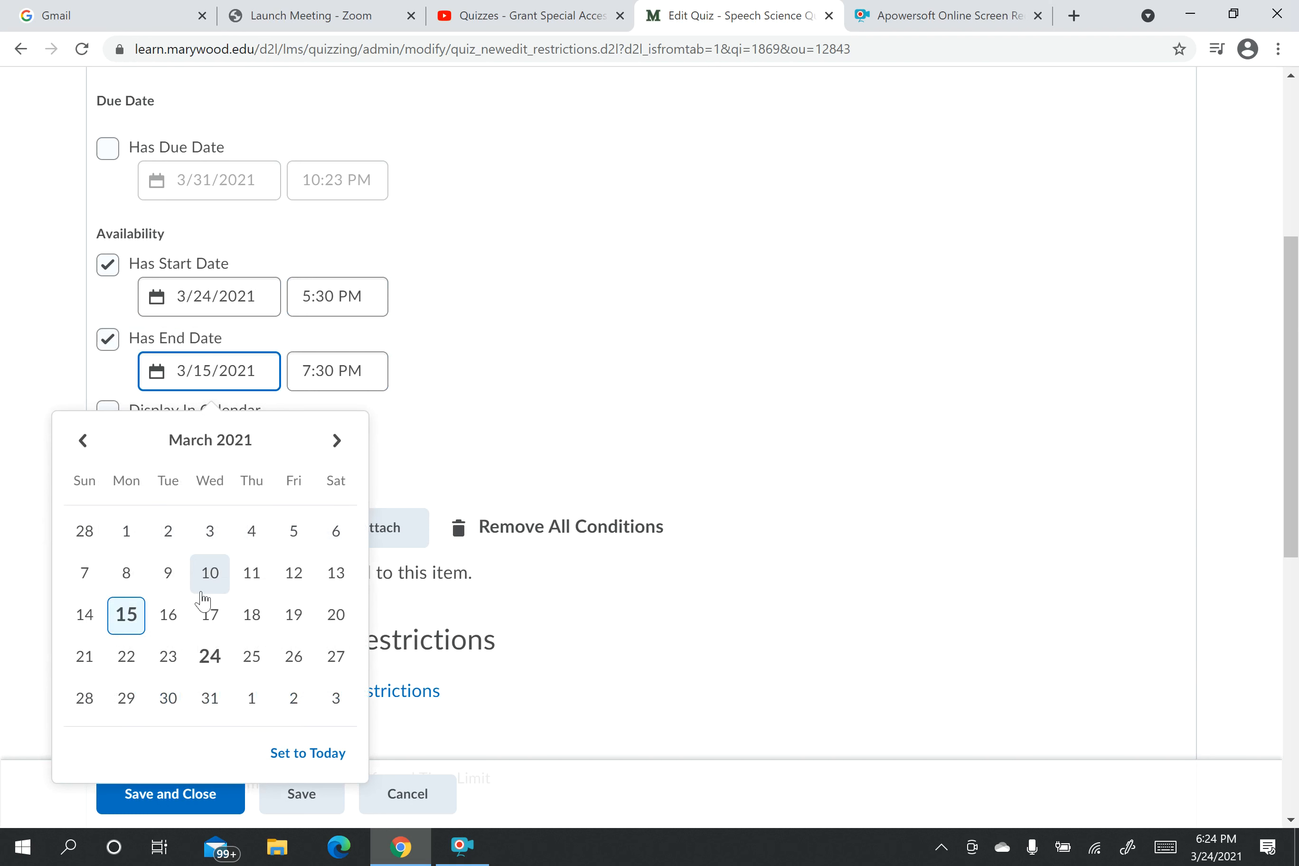
left_click(217, 660)
left_click(332, 370)
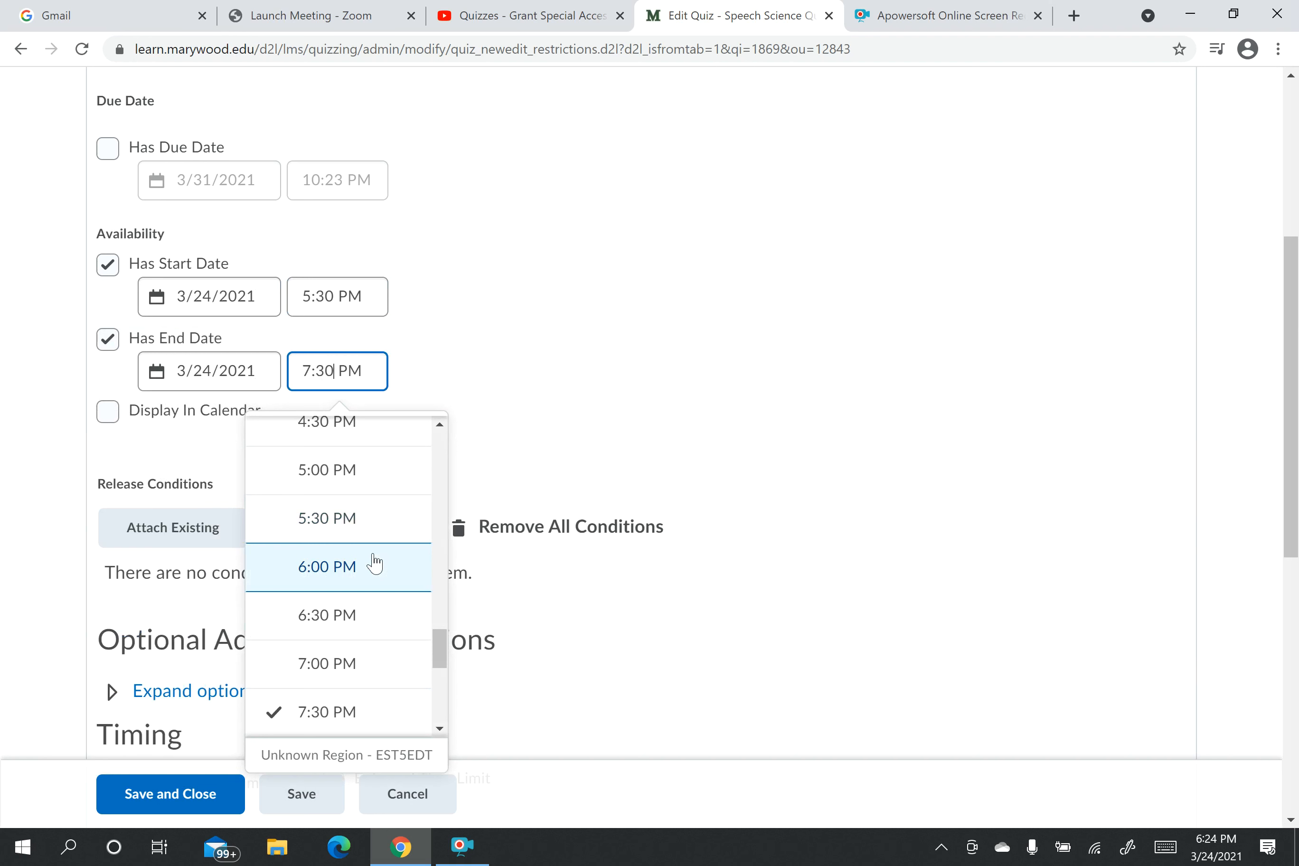
left_click(374, 564)
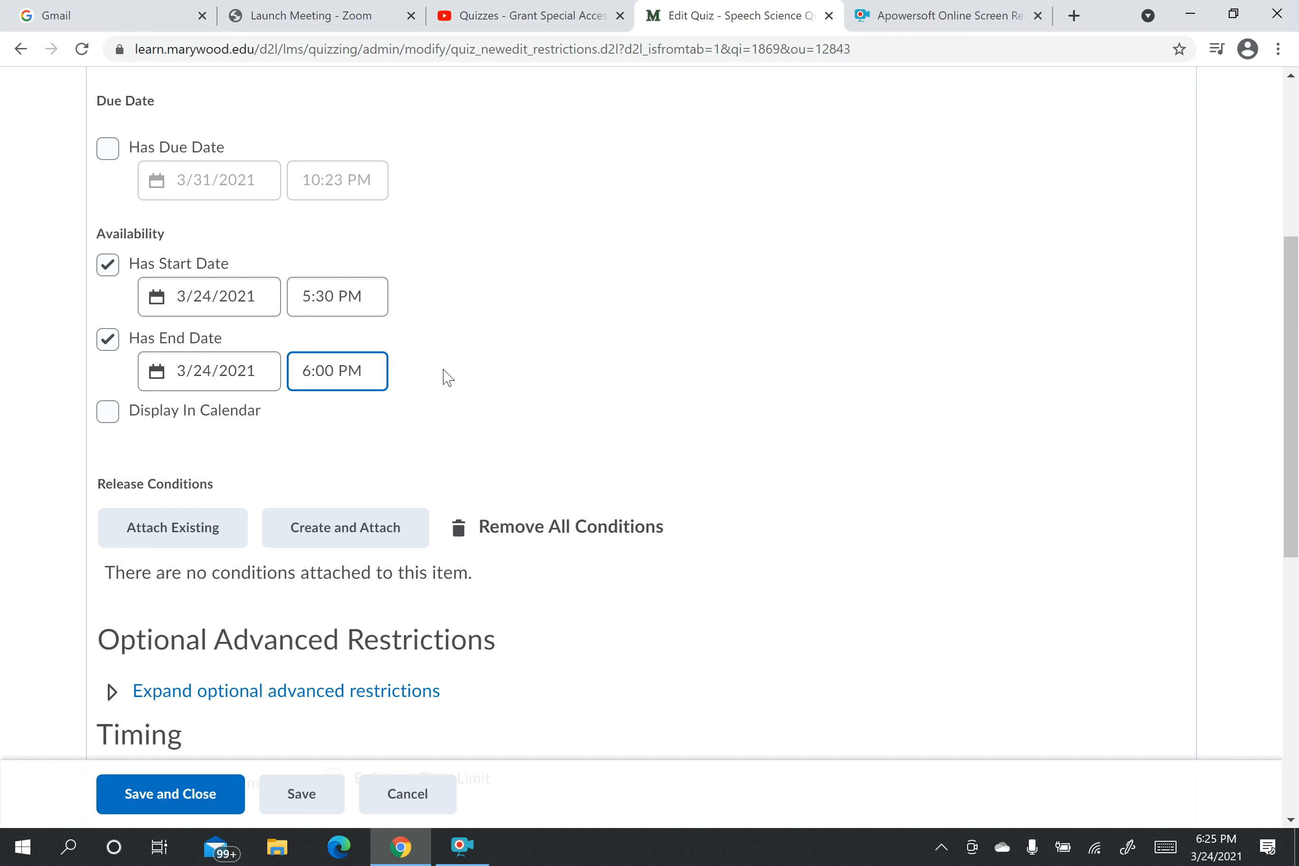
Change the availability end time to the custom value 5:40 PM
left_click(337, 364)
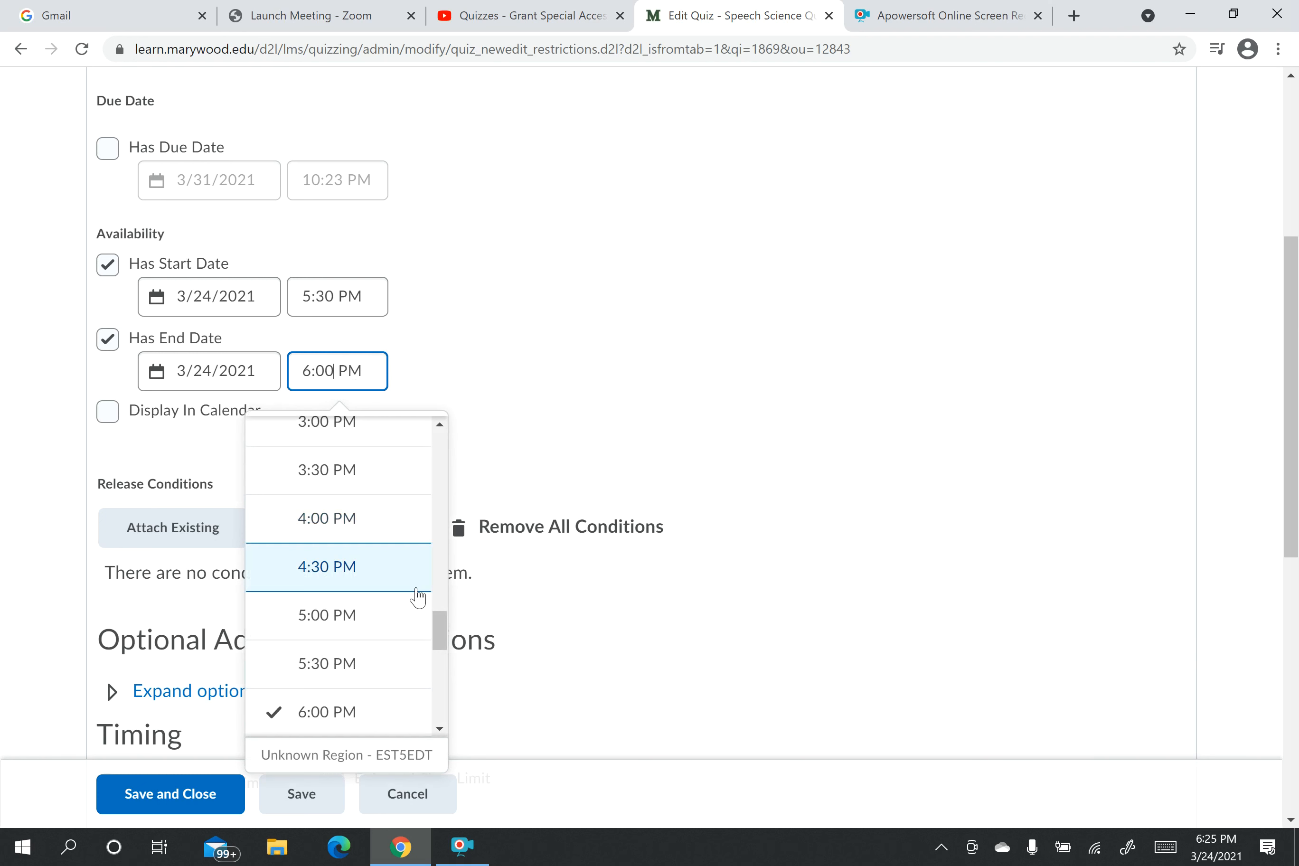
key("BackSpace")
key("BackSpace")
key("BackSpace")
key("BackSpace")
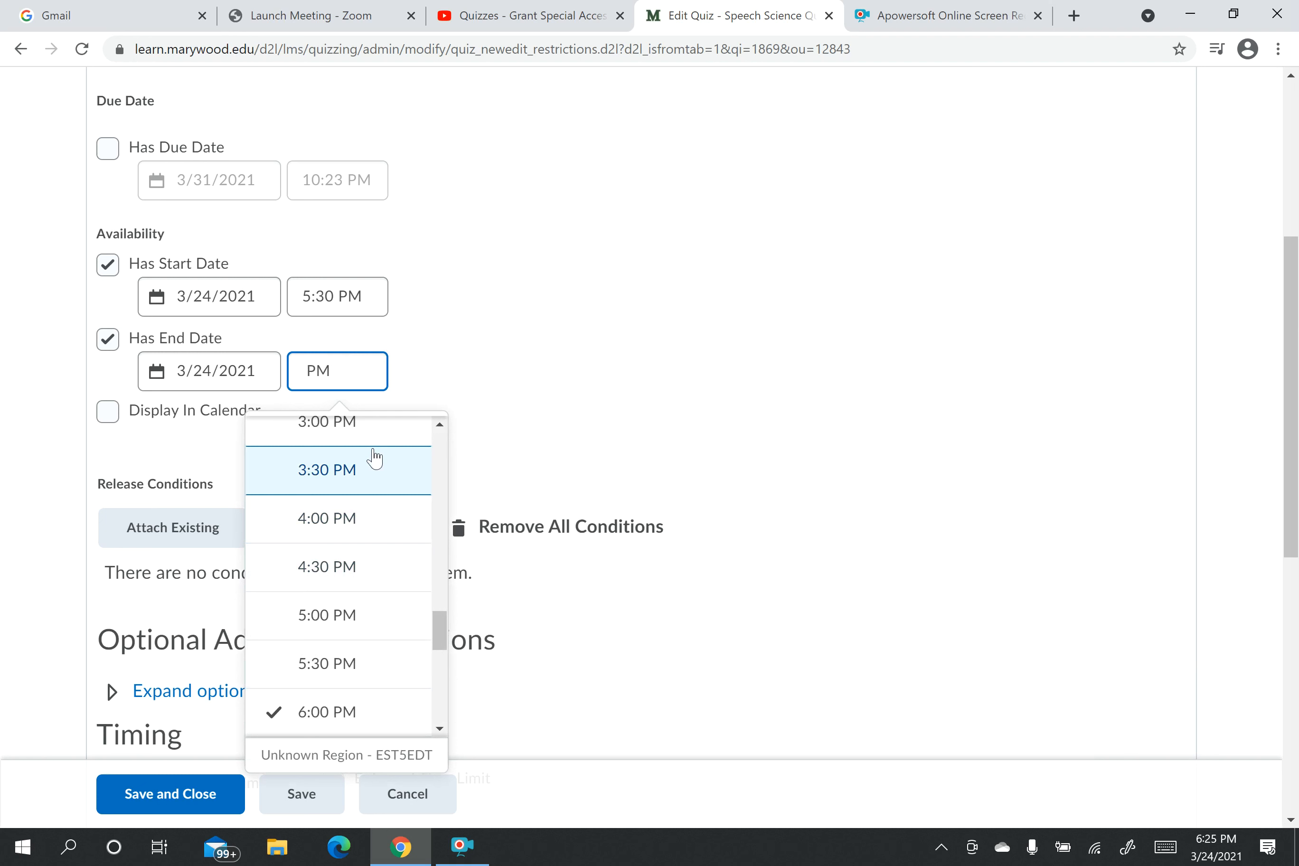
type("5:40")
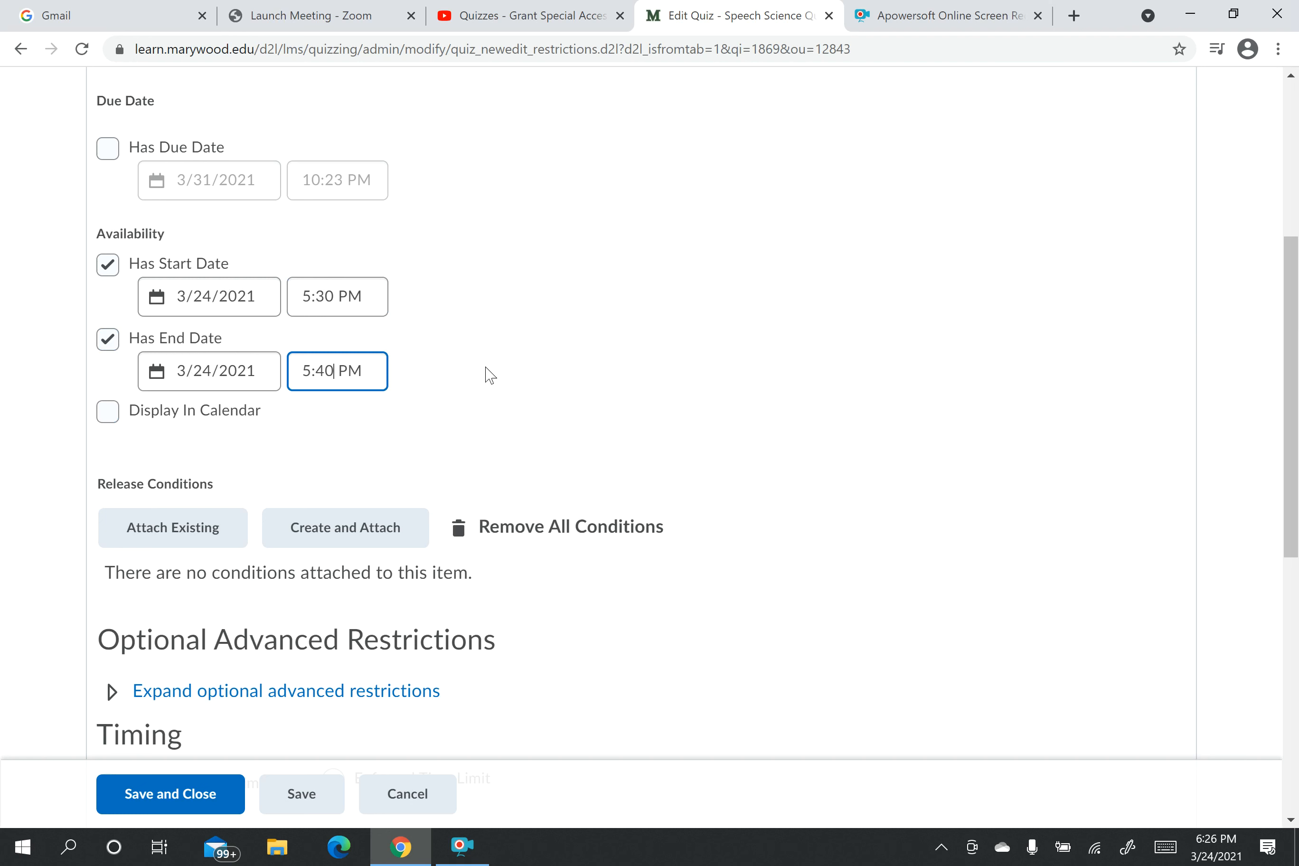
scroll(490, 374, "down", 1)
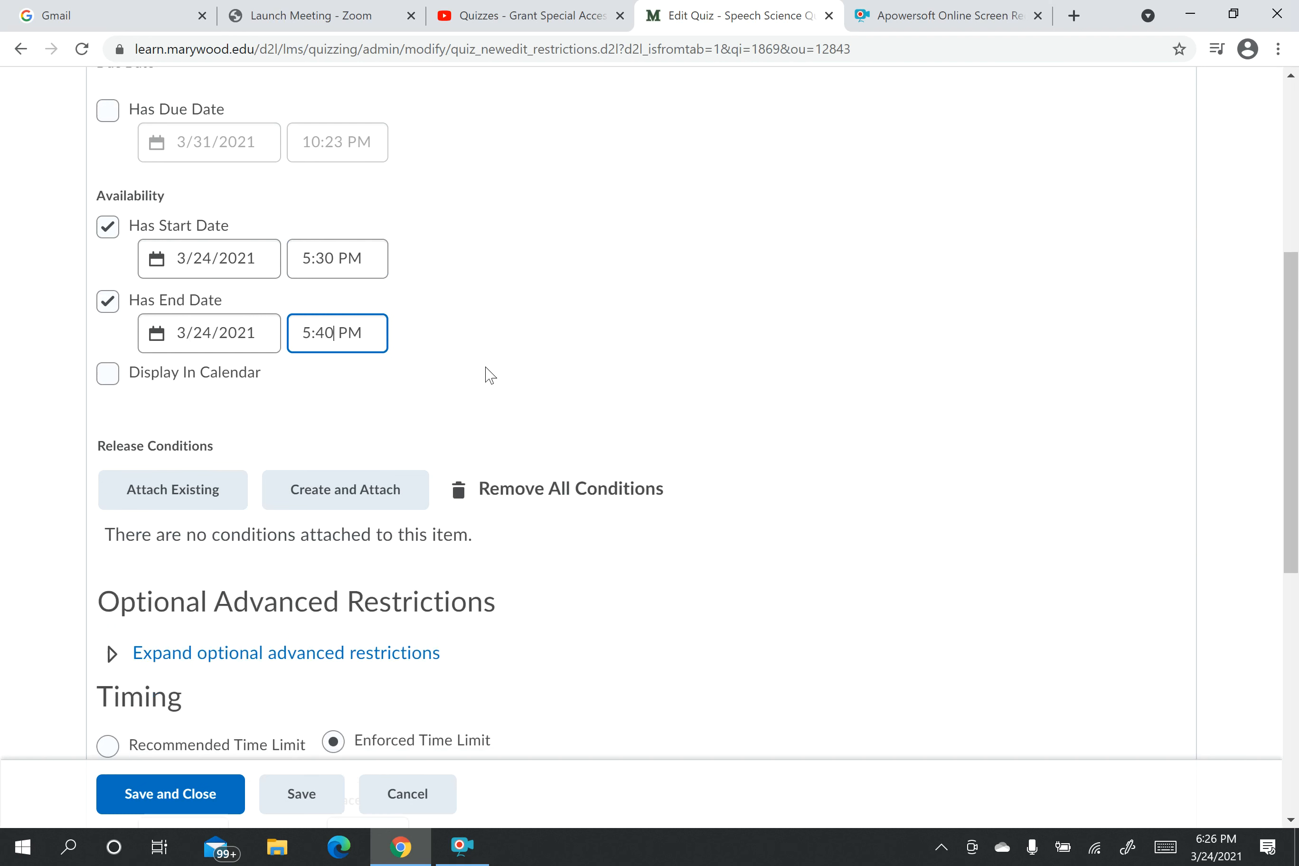
scroll(490, 374, "up", 1)
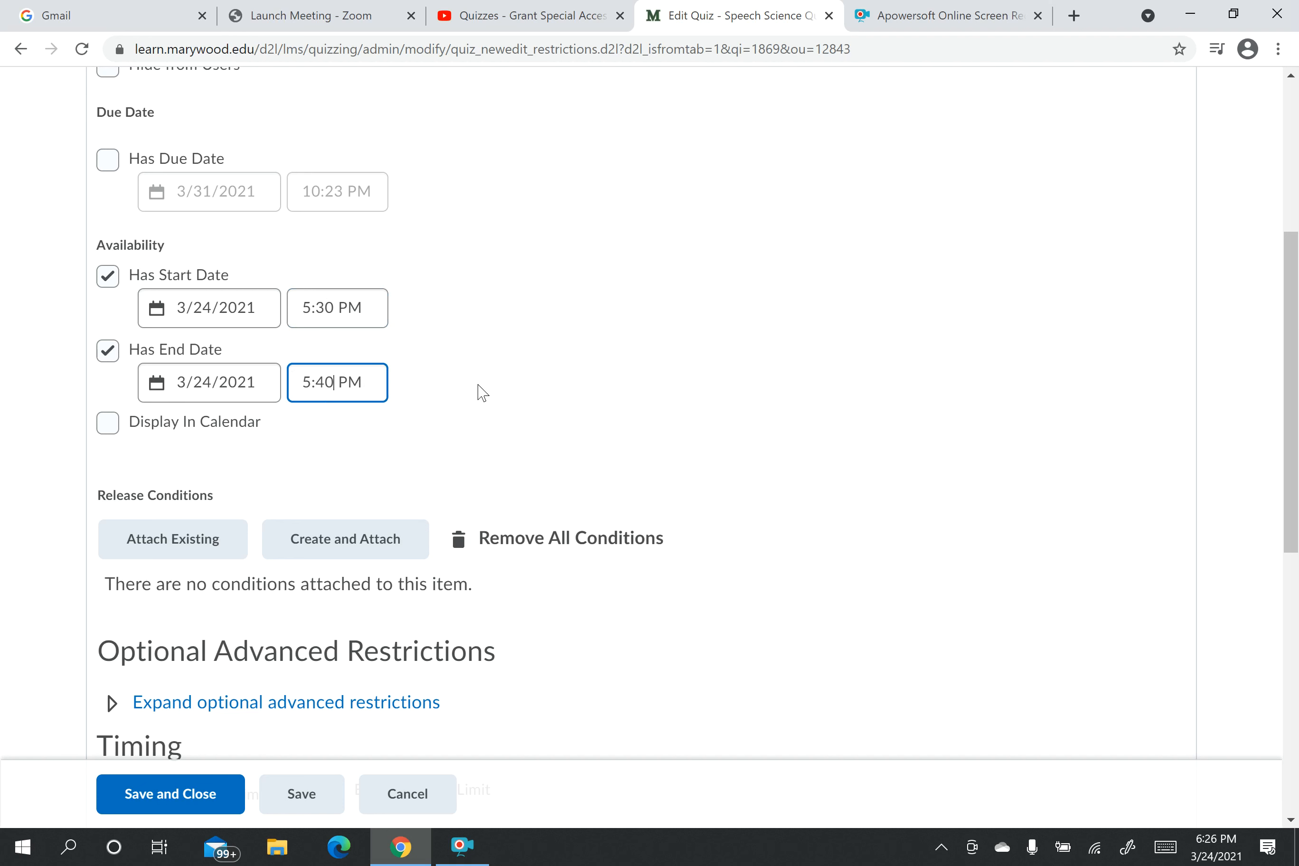
scroll(481, 392, "down", 1)
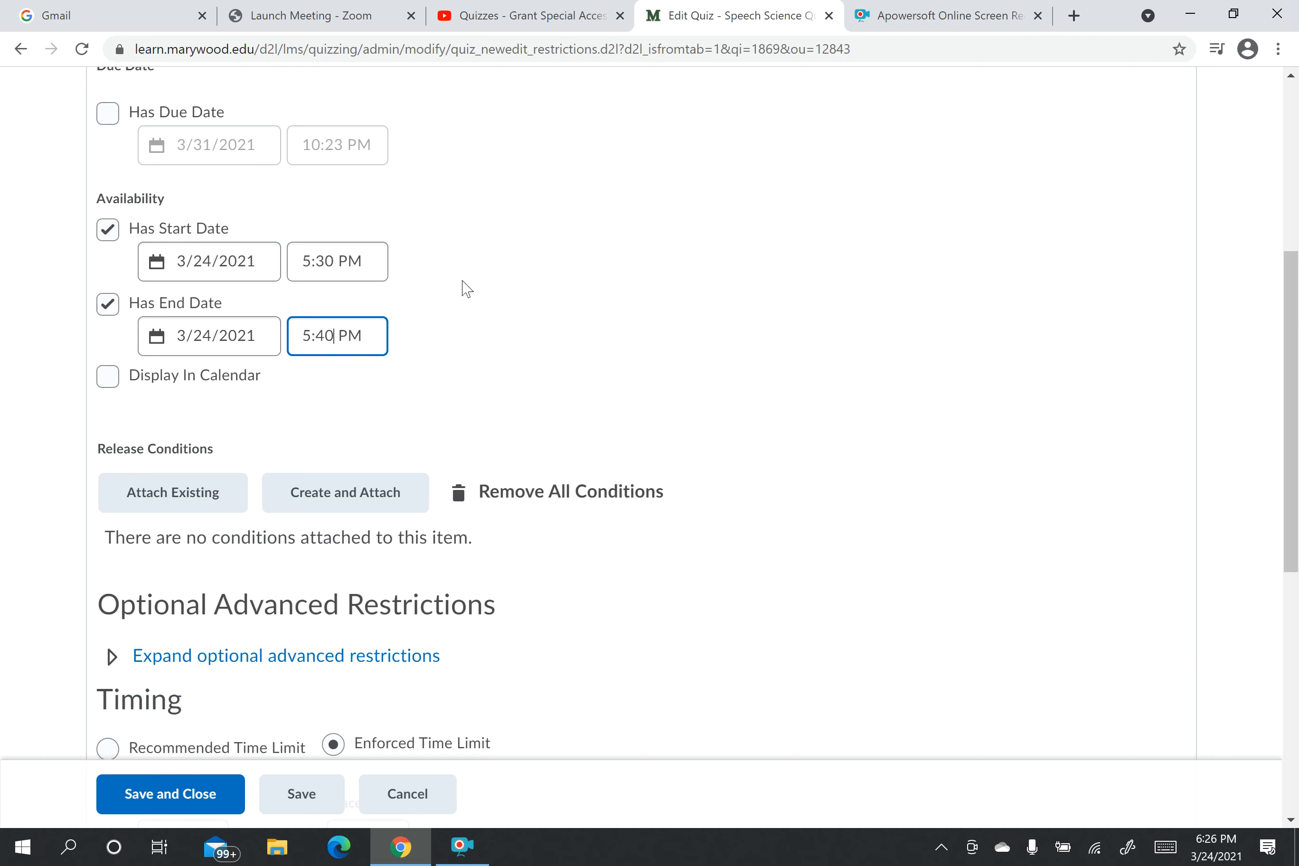
Keep the quiz timing on an enforced time limit and set the limit to 20 minutes
scroll(466, 289, "down", 6)
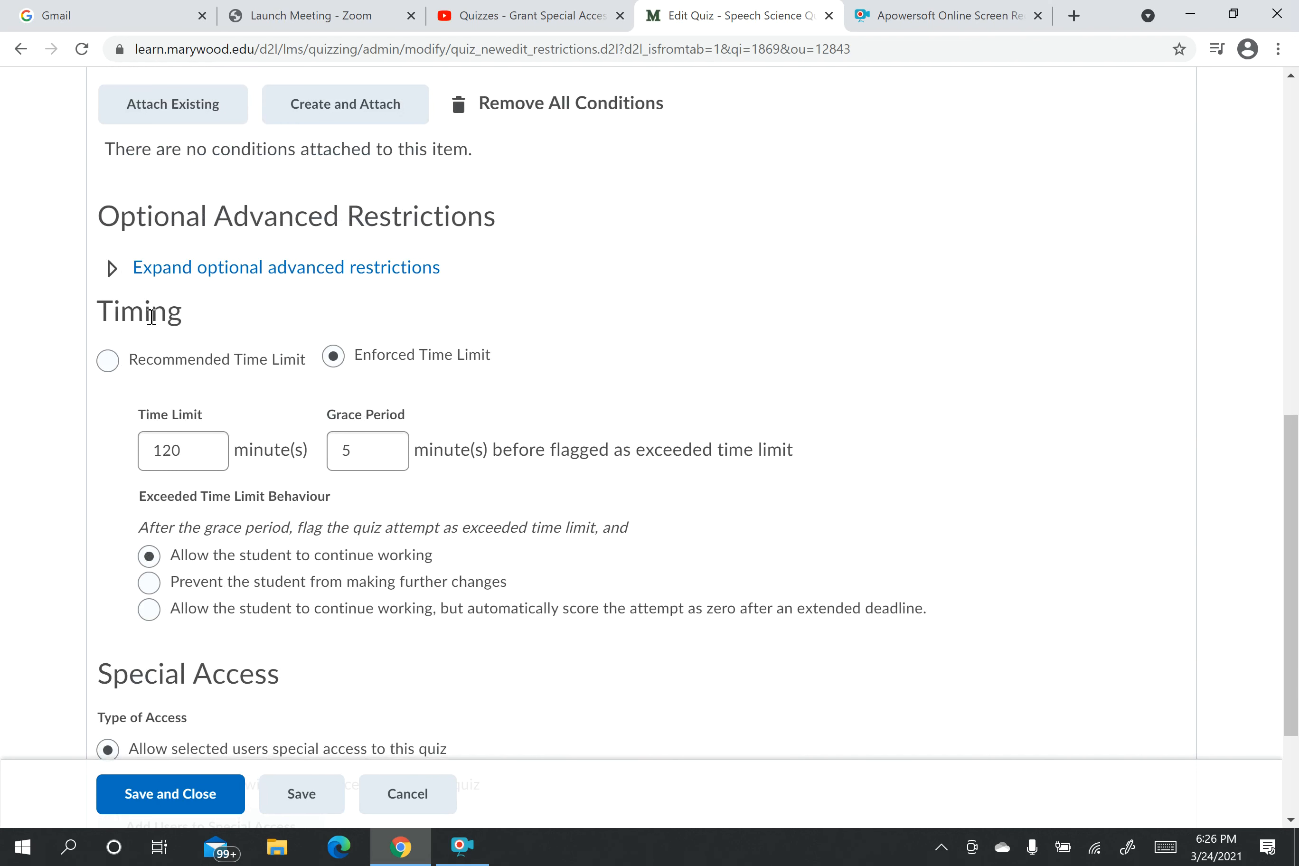
left_click(116, 368)
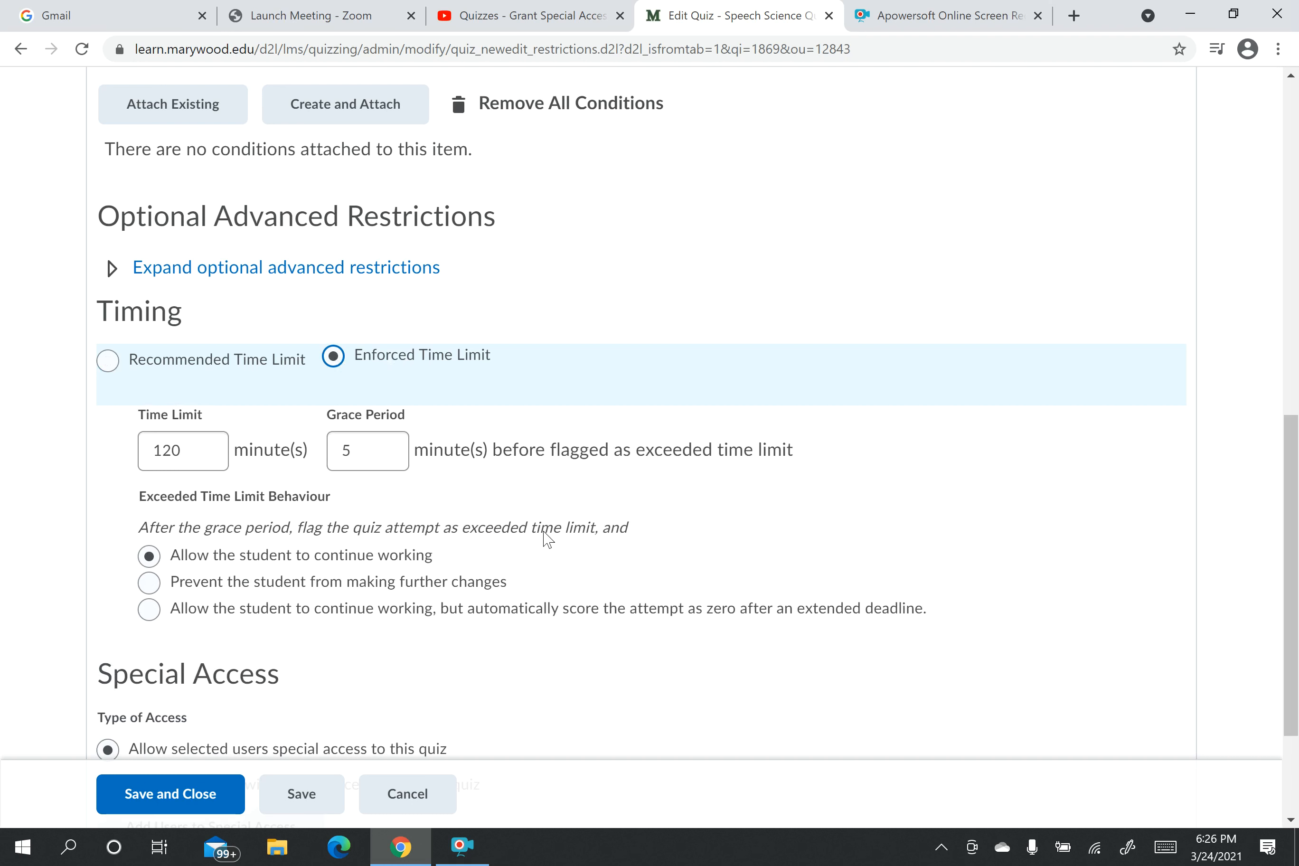
left_click(193, 448)
key("BackSpace")
key("BackSpace")
key("BackSpace")
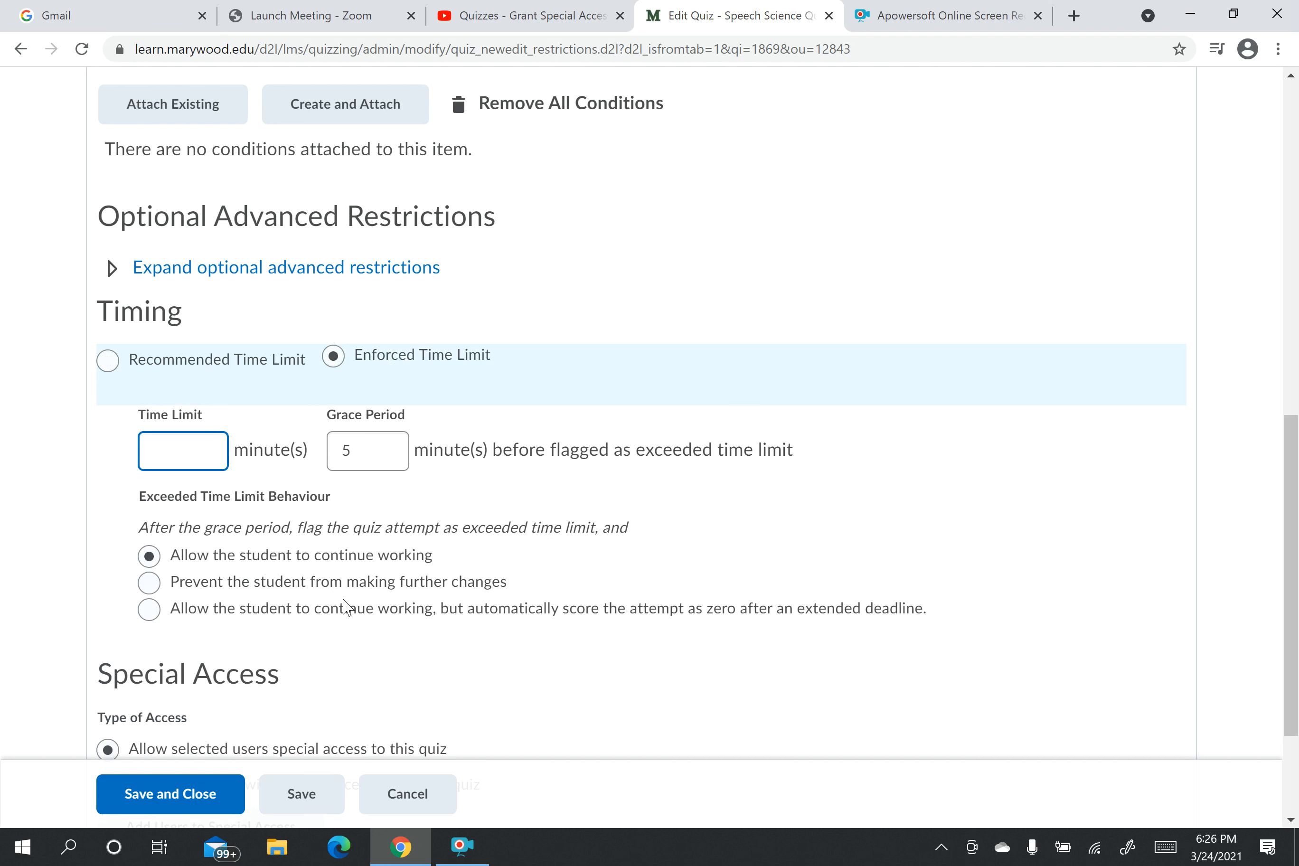
type("10")
key("BackSpace")
type("30")
key("BackSpace")
key("BackSpace")
type("20")
Set the exceeded time limit behaviour to let students continue working but automatically score the attempt as zero after an extended deadline
scroll(493, 465, "down", 1)
scroll(493, 468, "down", 2)
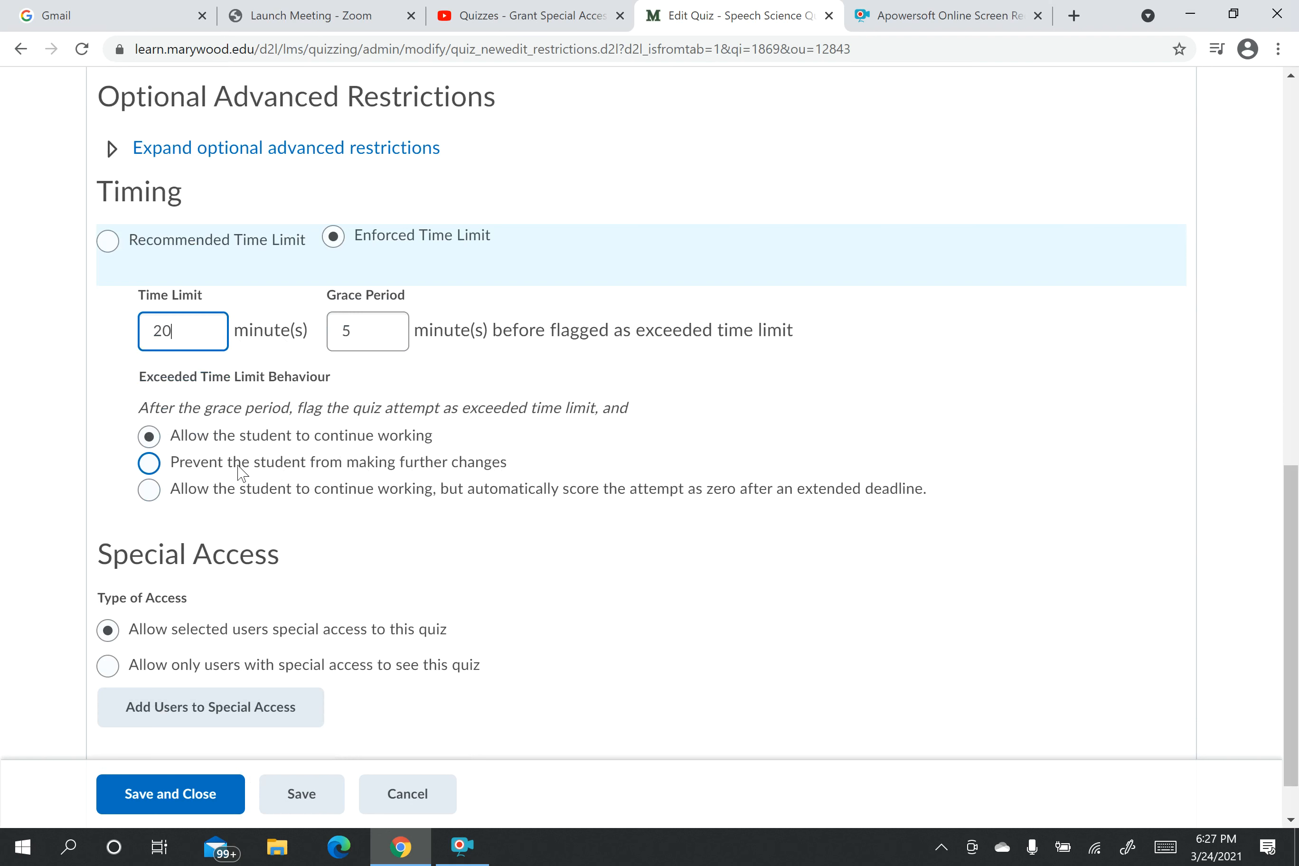
left_click(150, 462)
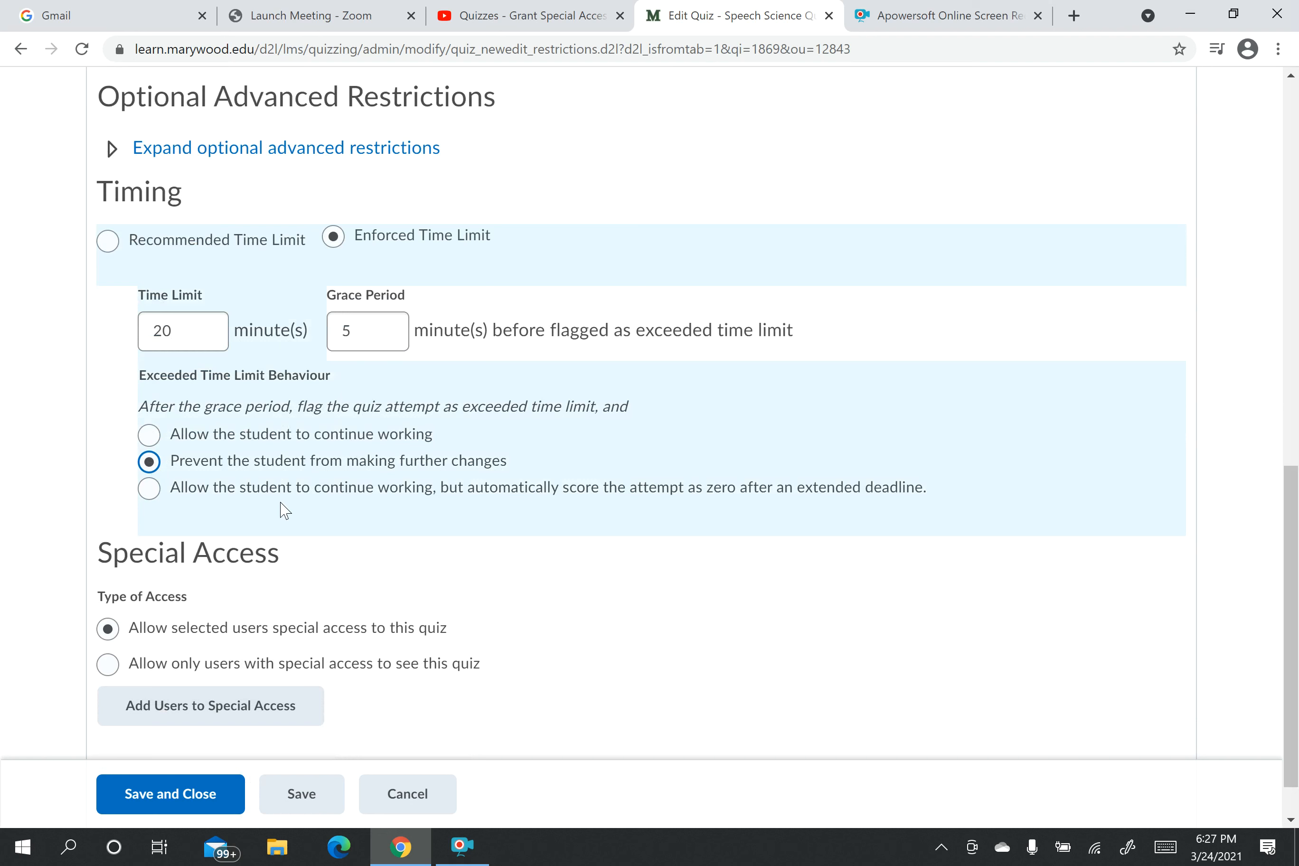
left_click(149, 489)
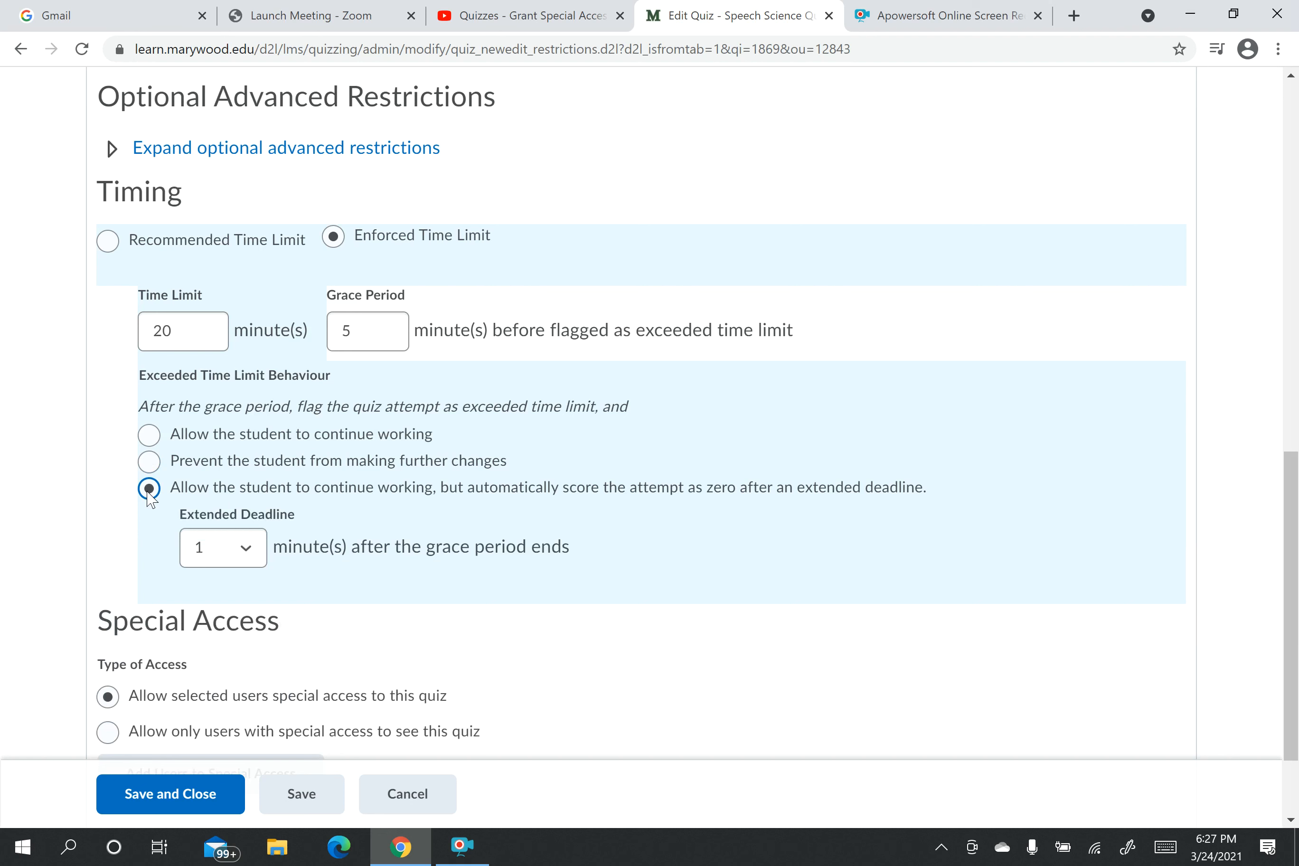
Check the available extended deadline durations for automatically scoring the attempt as zero
left_click(255, 556)
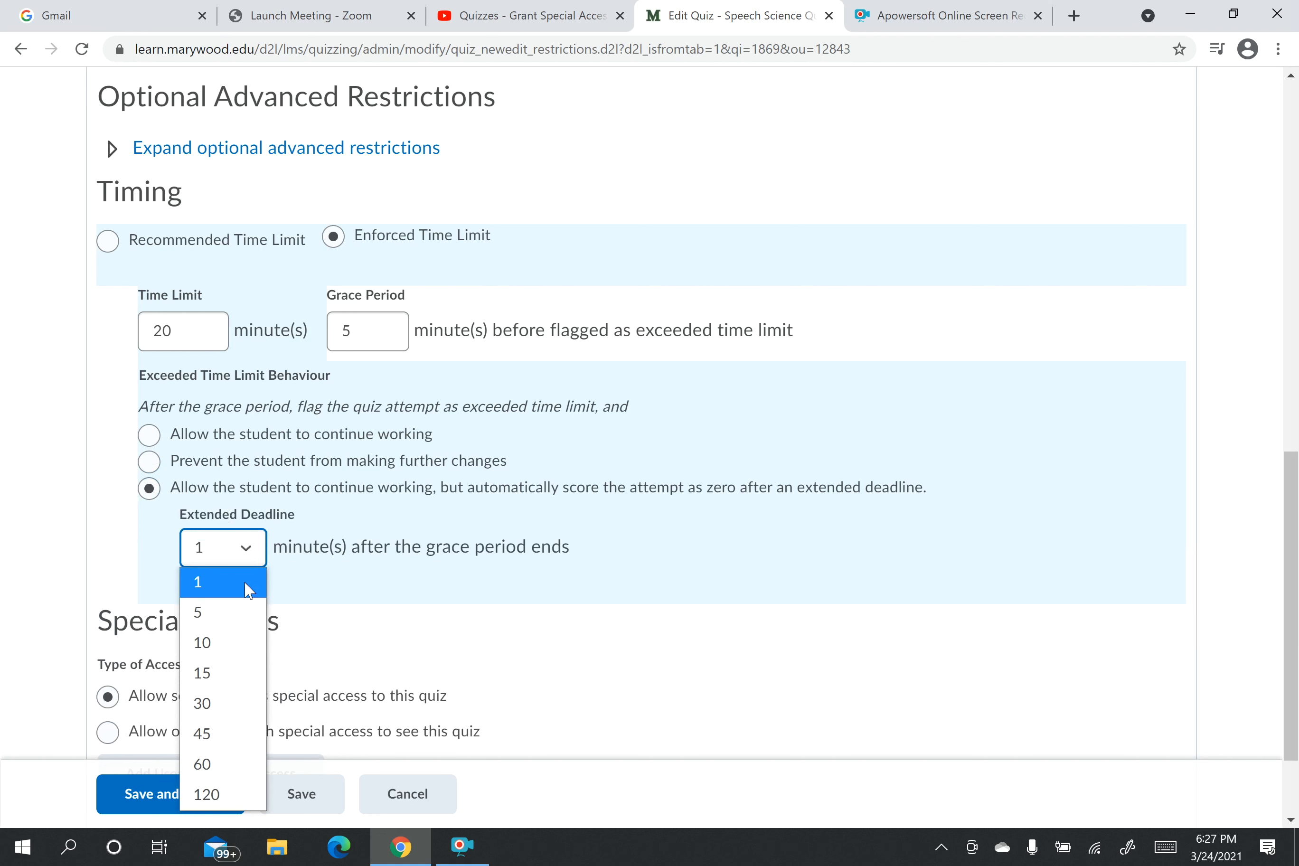
left_click(385, 609)
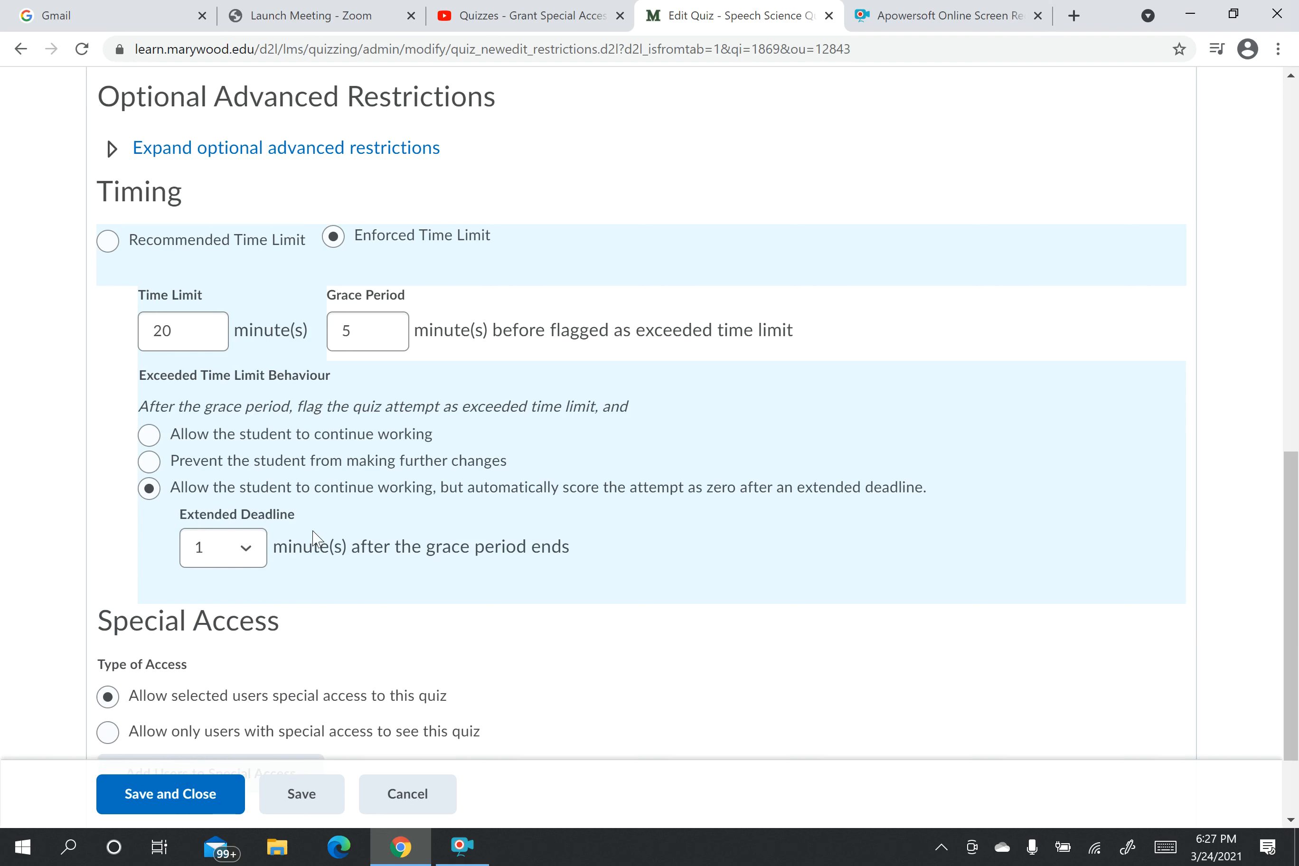
left_click(246, 557)
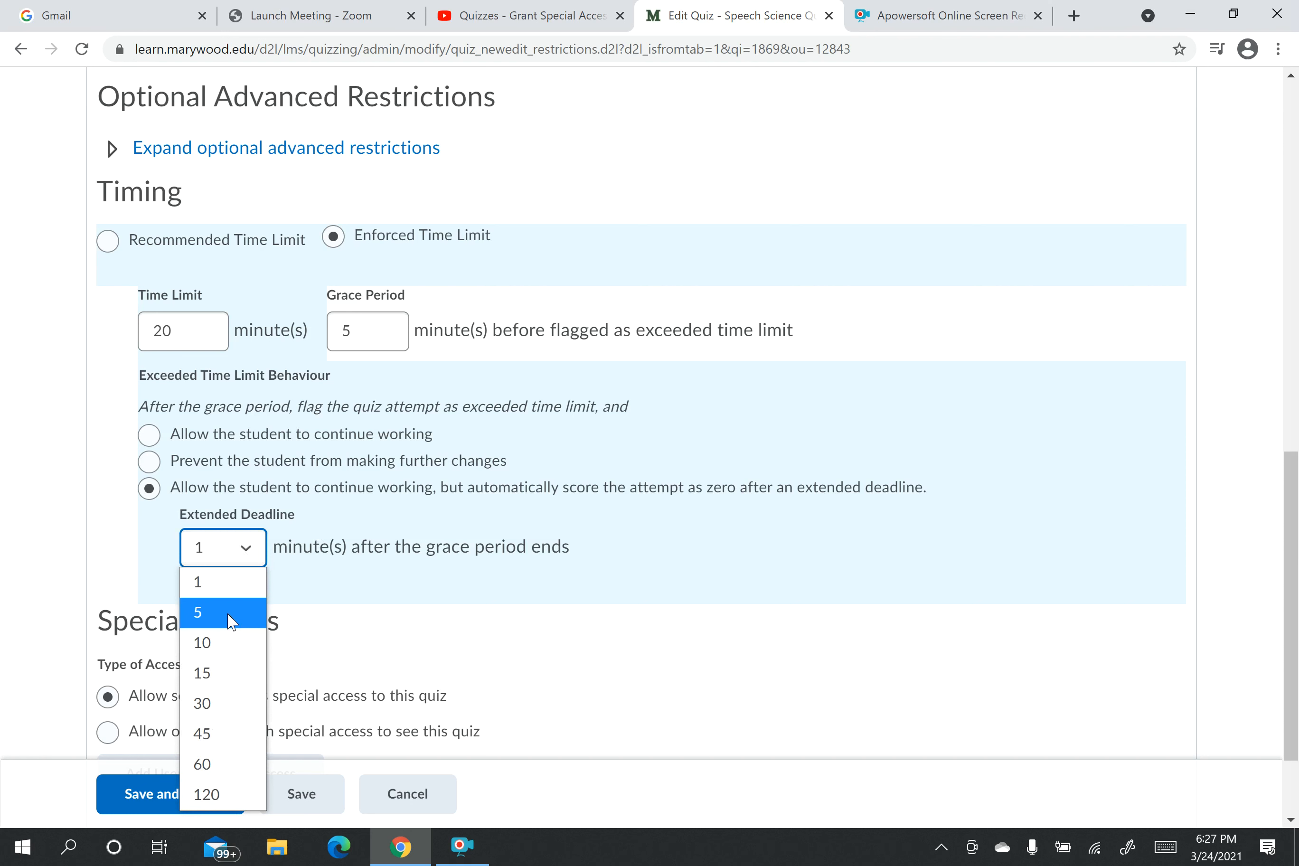
left_click(390, 575)
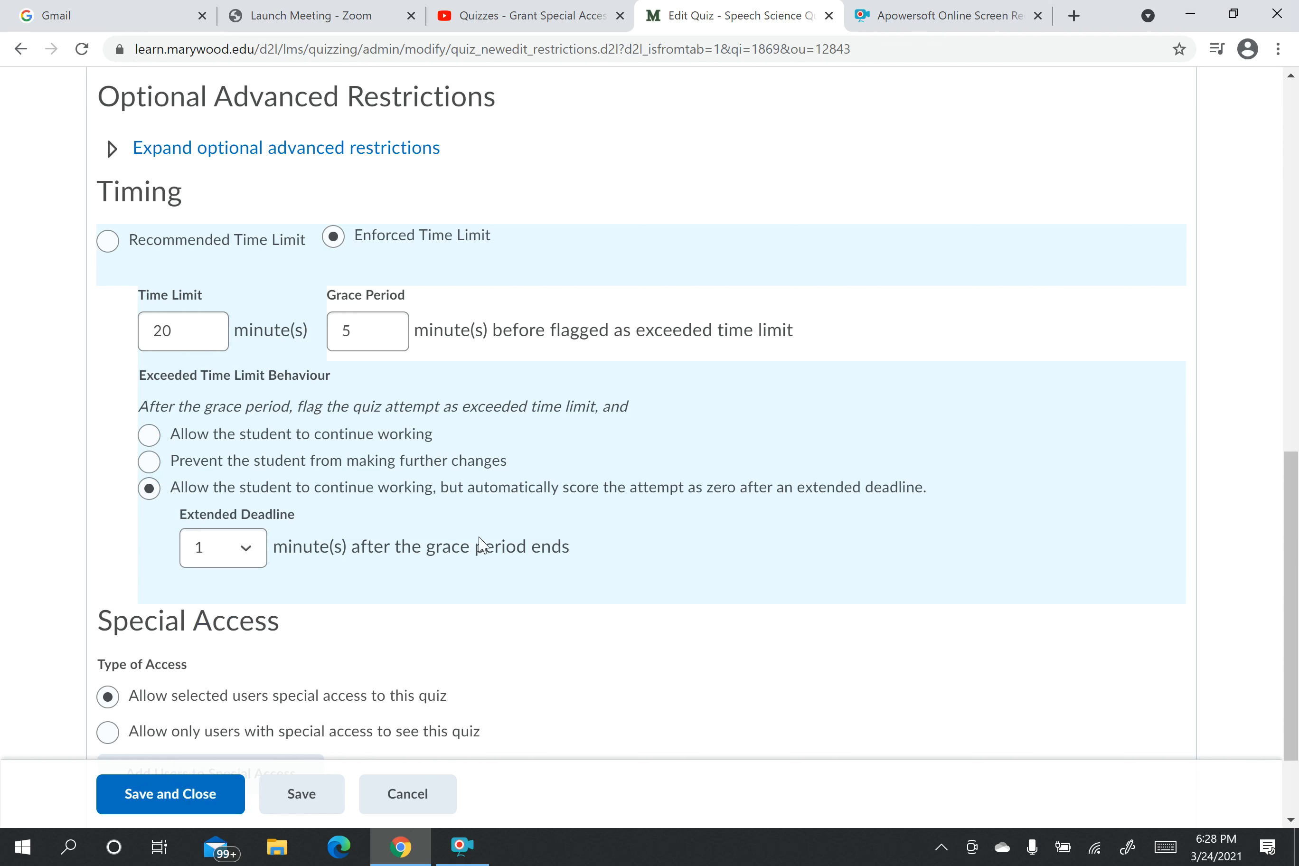
Set the exceeded time limit behaviour to prevent the student from making further changes
left_click(387, 489)
left_click(286, 468)
left_click(151, 462)
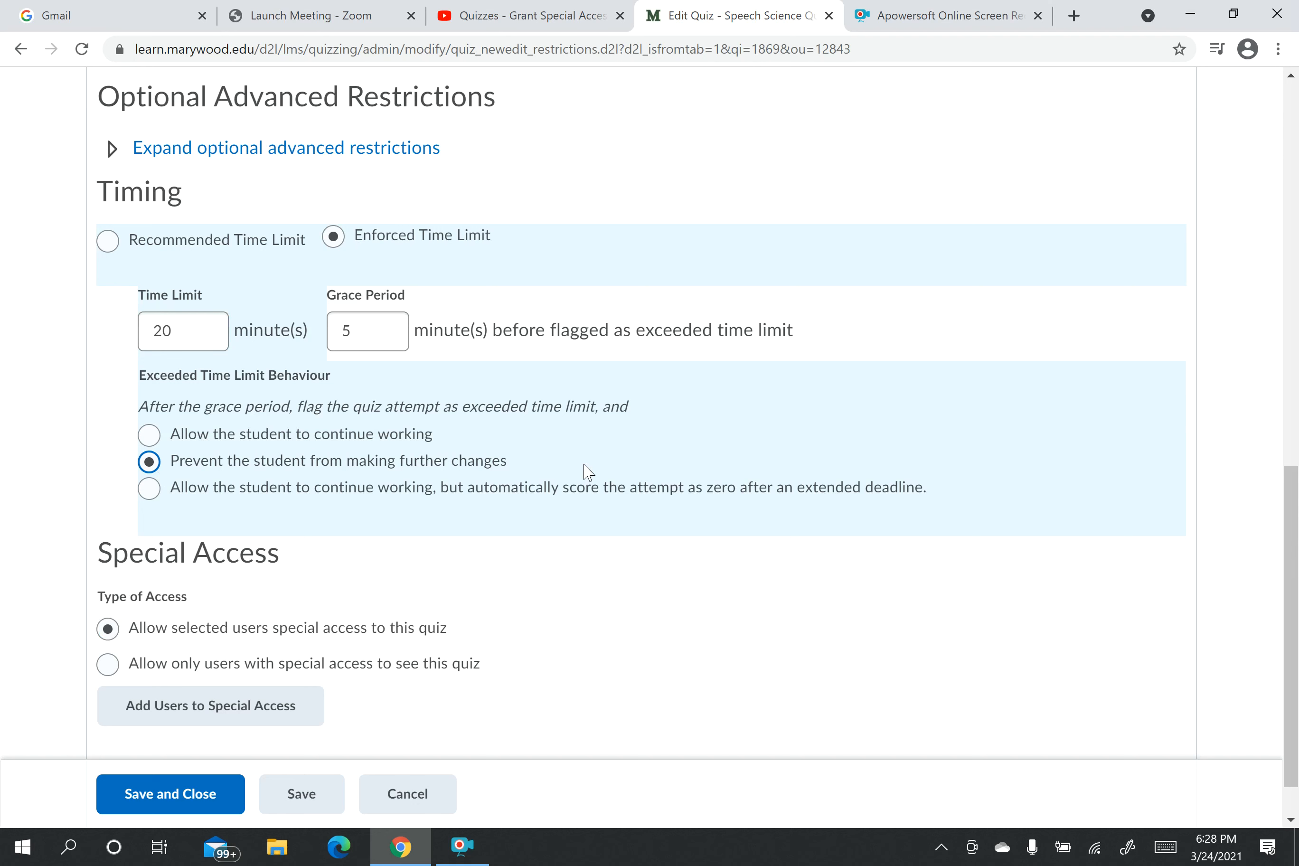
scroll(588, 472, "down", 1)
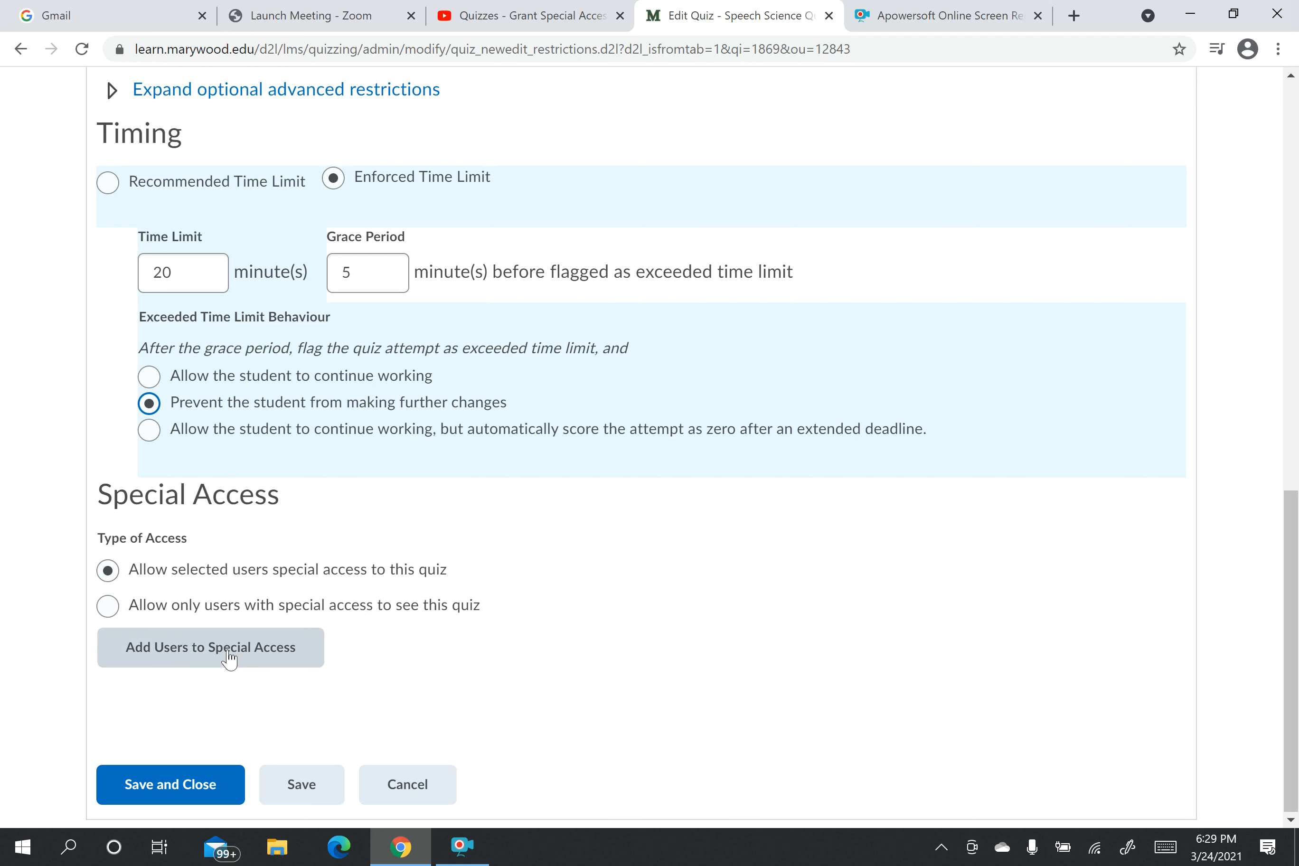
Open the quiz's assessment settings and review its automatic grading, grade export and attempts options
scroll(450, 451, "up", 1)
scroll(450, 450, "up", 15)
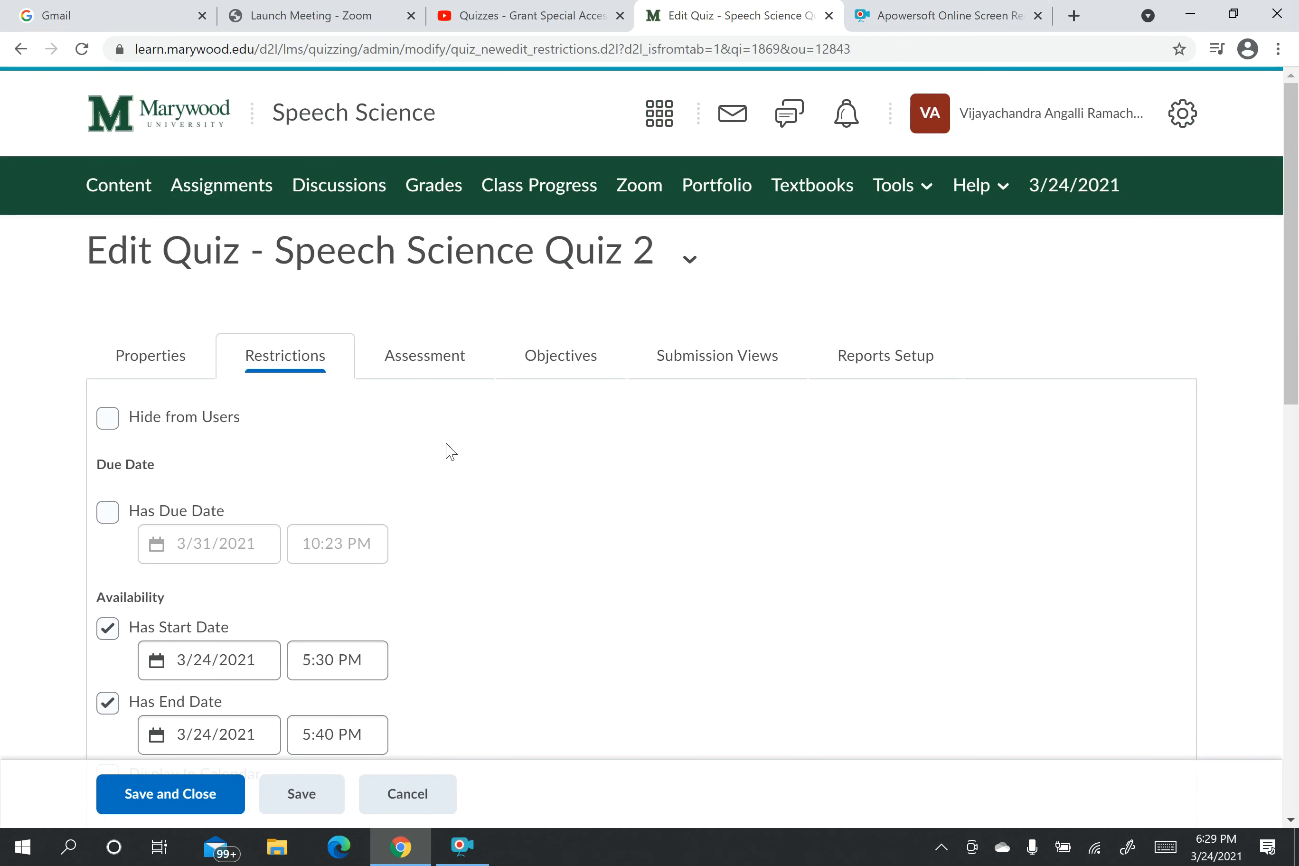
left_click(444, 368)
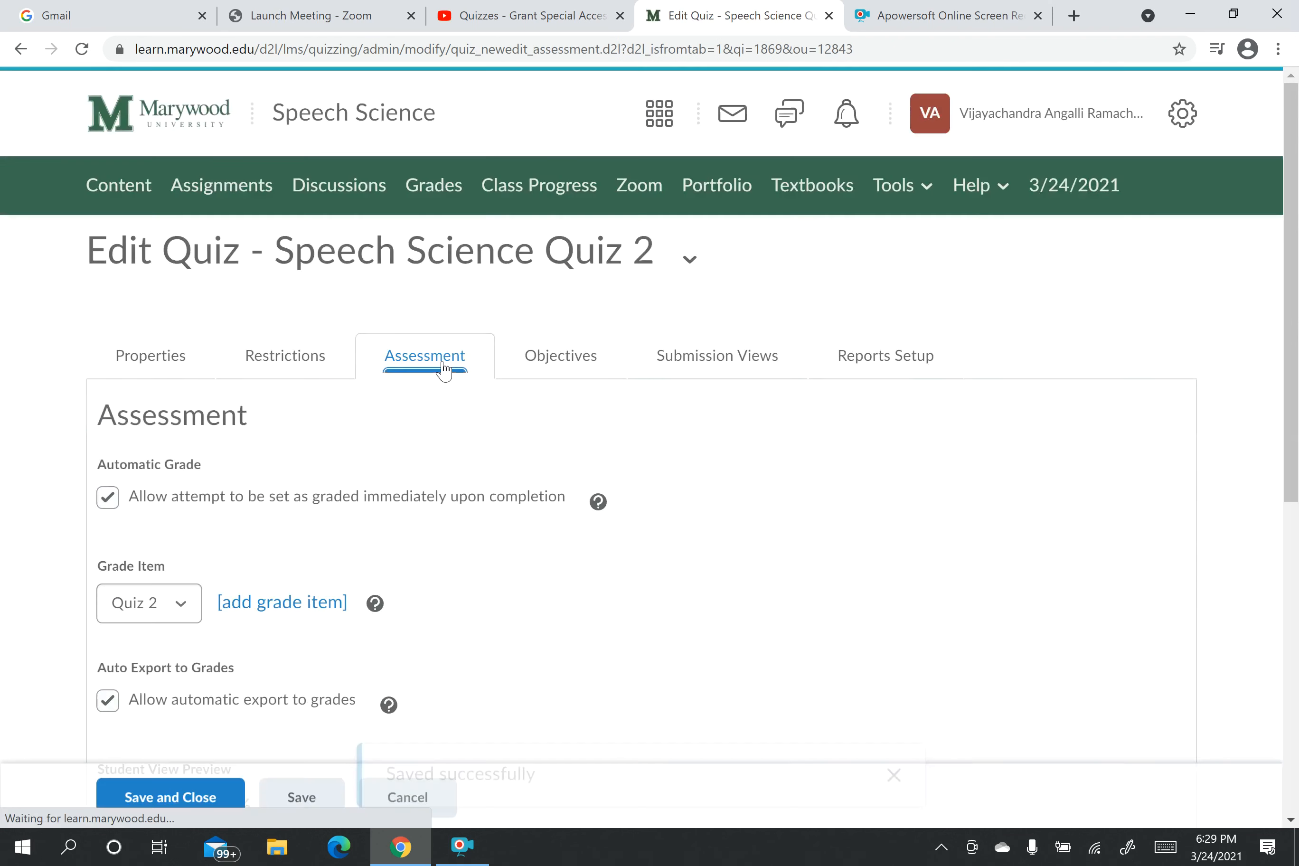
scroll(514, 503, "down", 5)
scroll(514, 503, "down", 2)
scroll(513, 502, "up", 4)
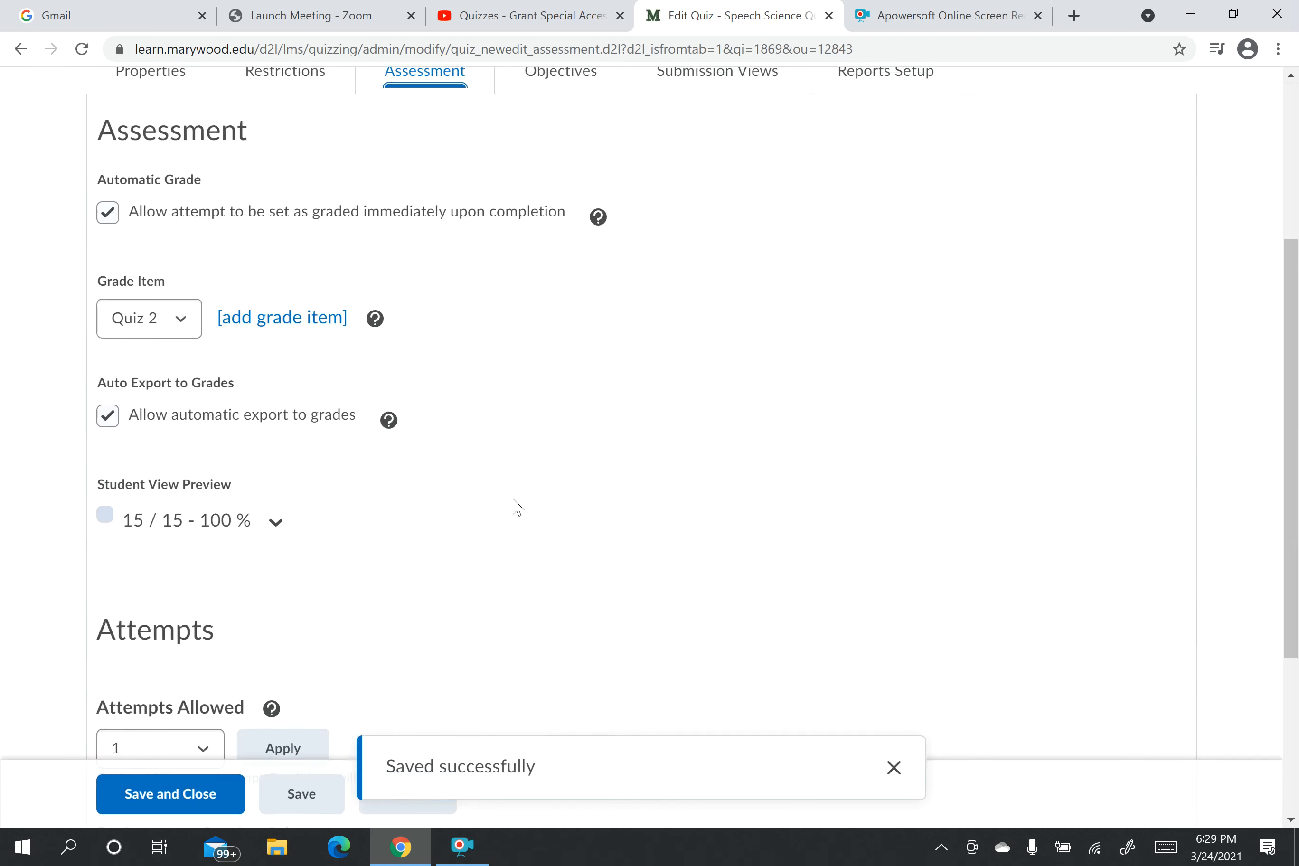
scroll(513, 508, "up", 2)
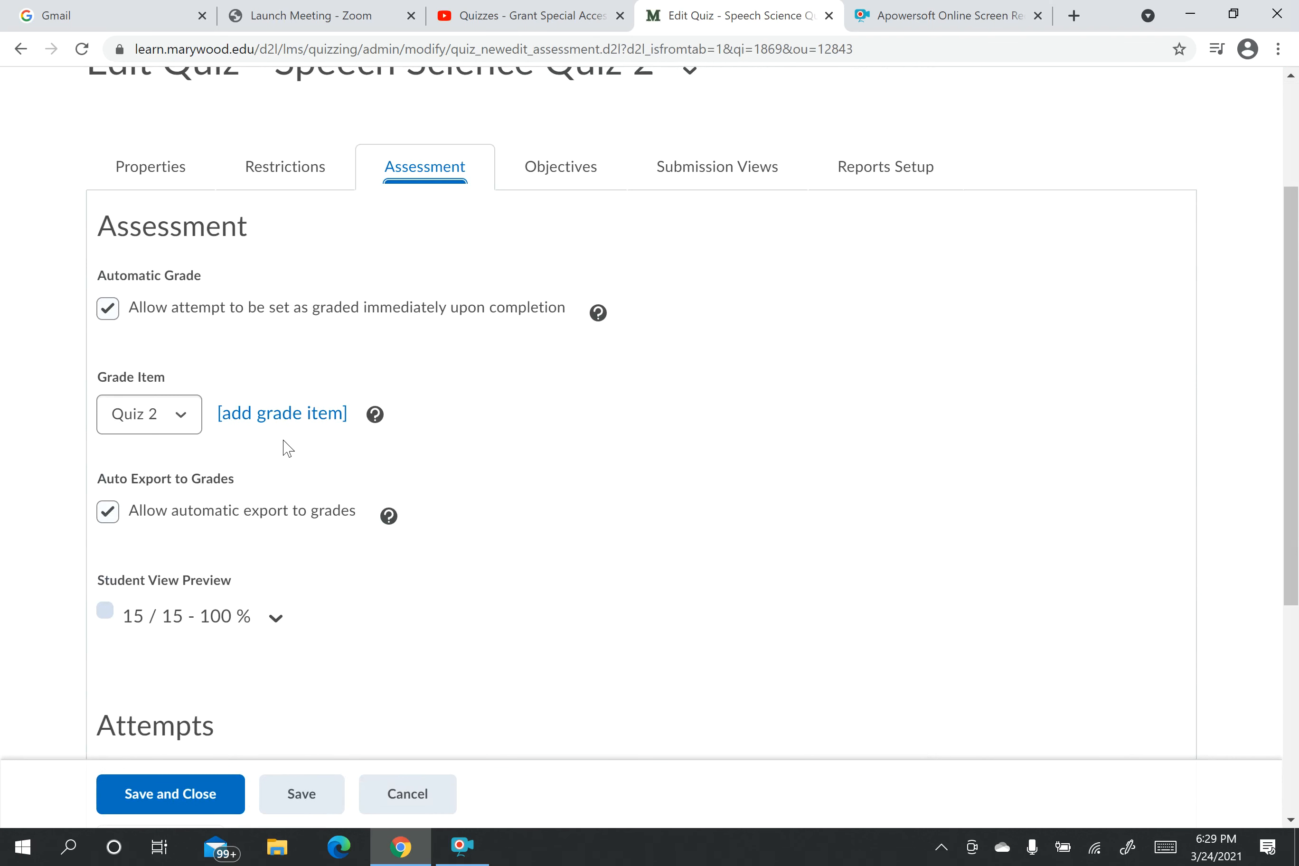
Check the grade item choices available for the quiz and review the export and attempts settings beneath them
left_click(192, 426)
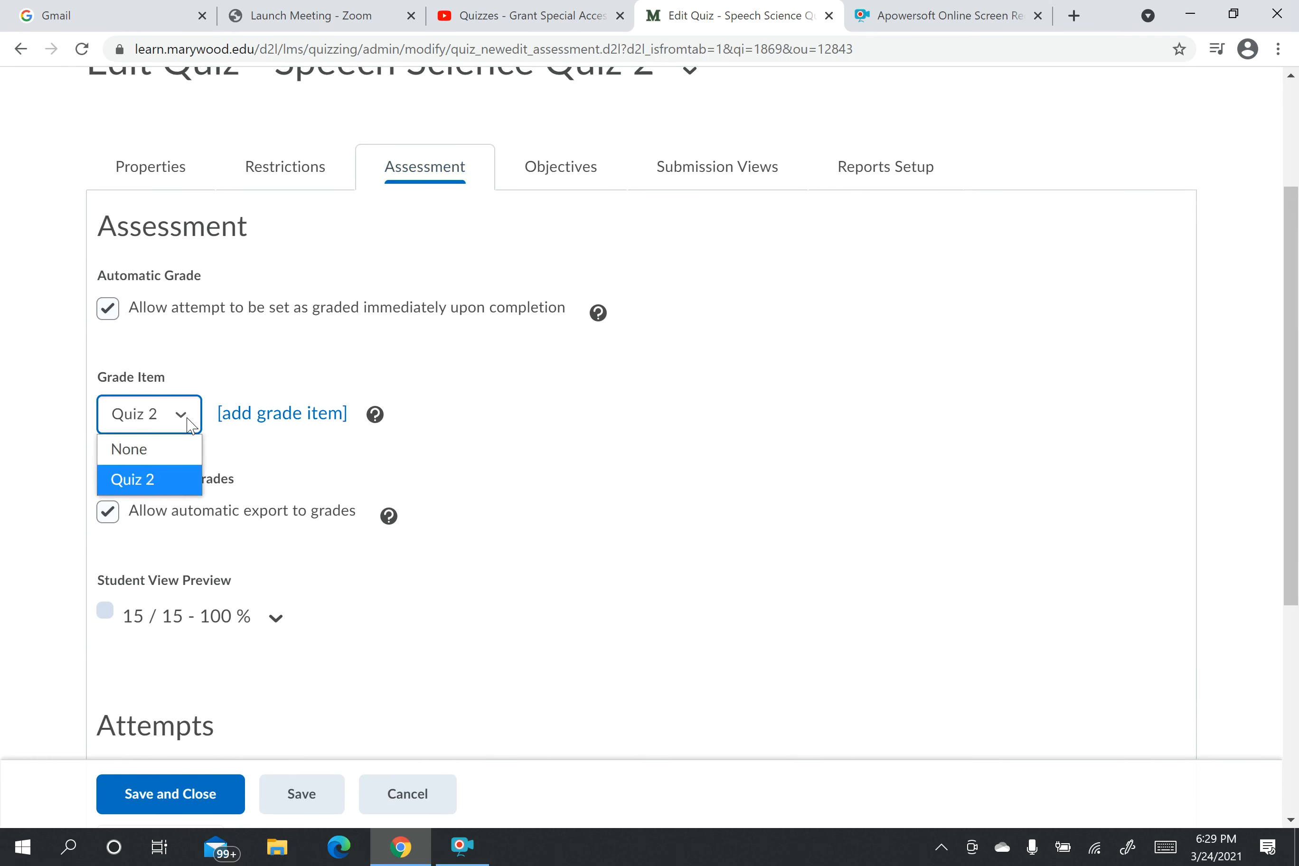
left_click(192, 426)
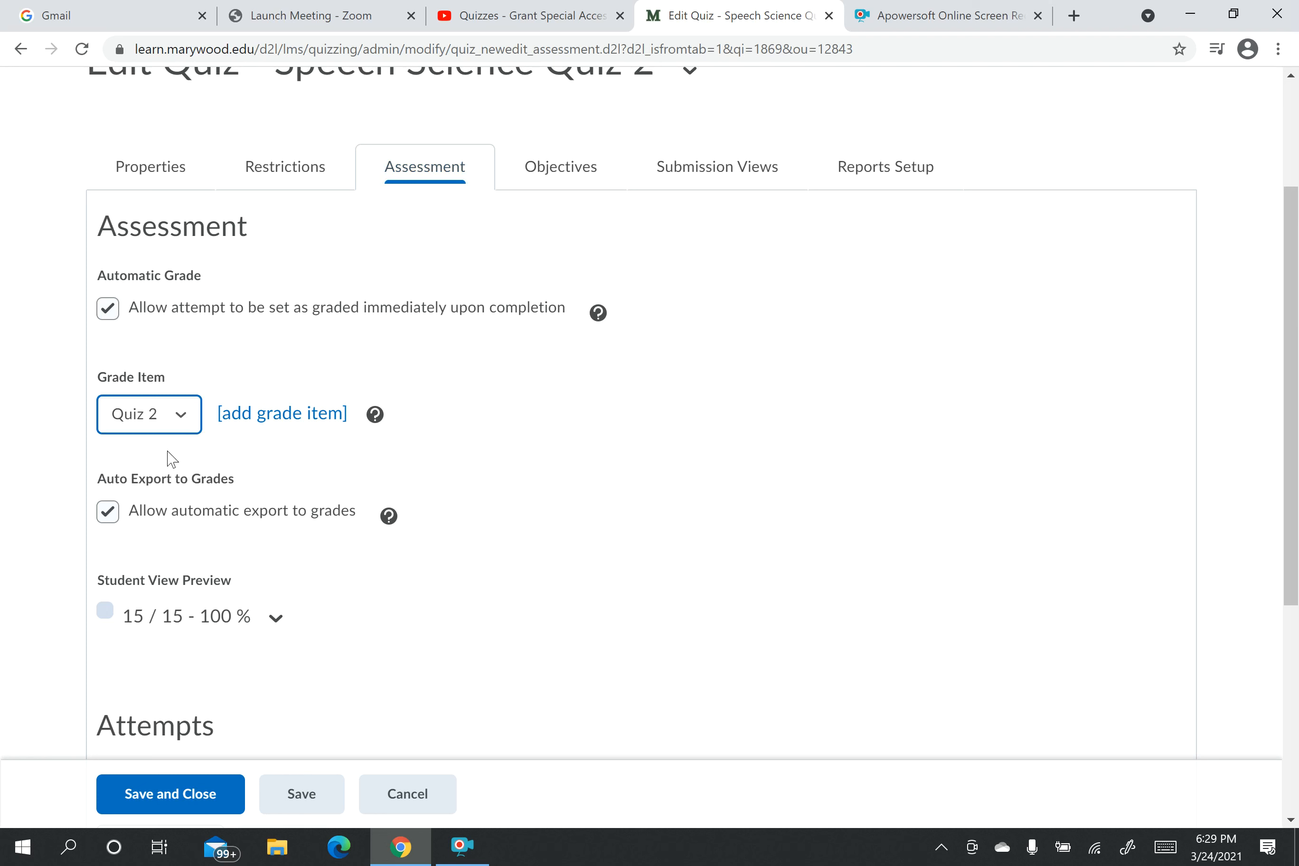
left_click(186, 426)
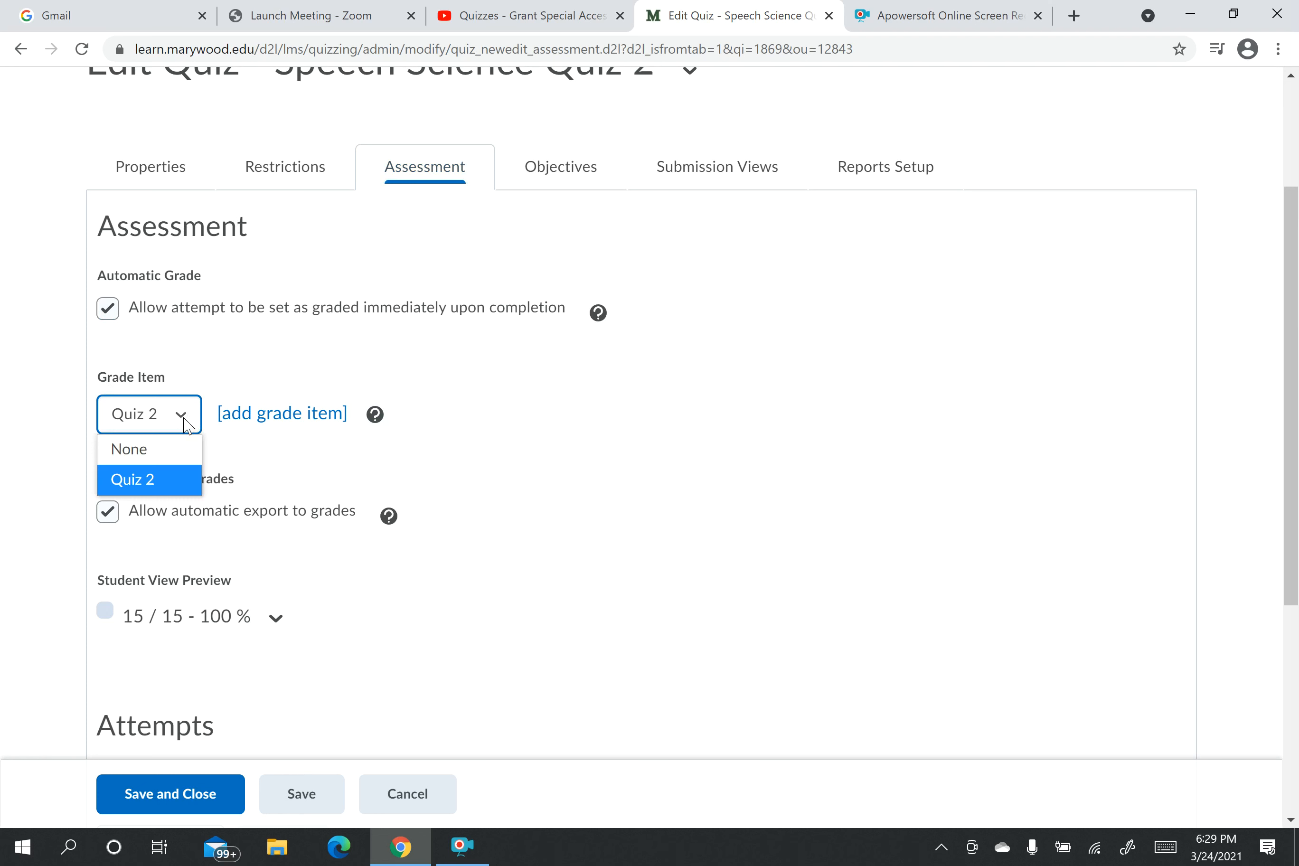
left_click(187, 426)
scroll(586, 602, "down", 3)
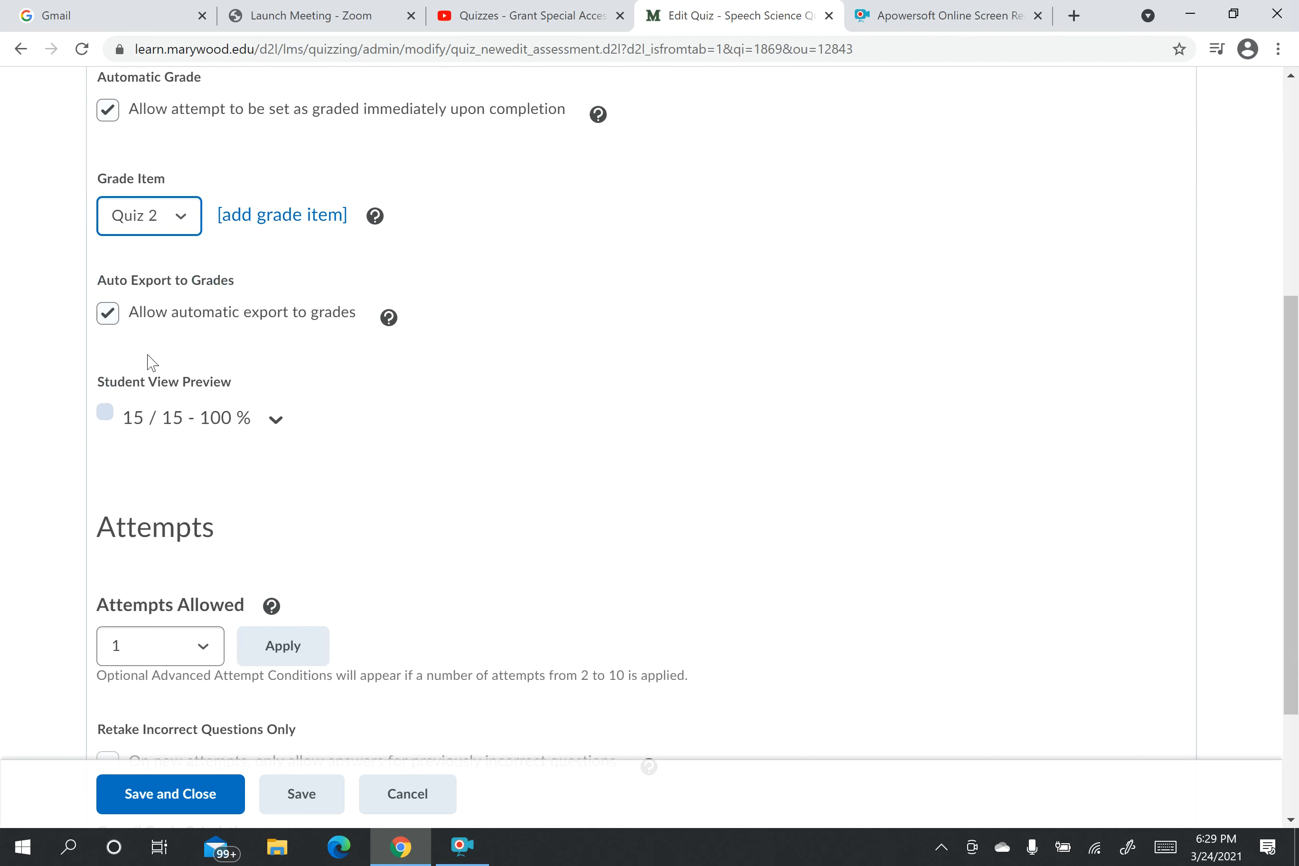
scroll(595, 432, "up", 3)
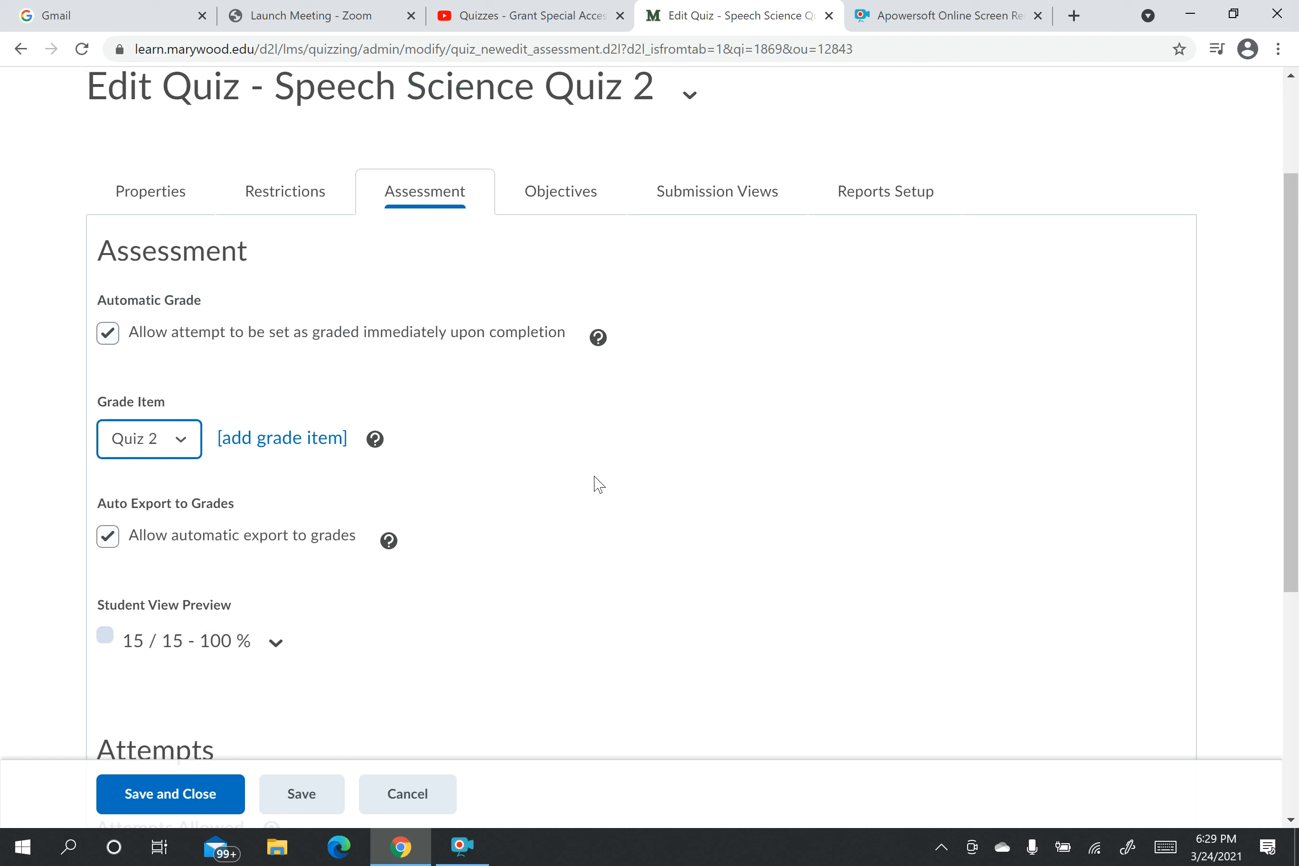
Look at the quiz's objectives, then open the default submission view for editing at its view details
left_click(582, 201)
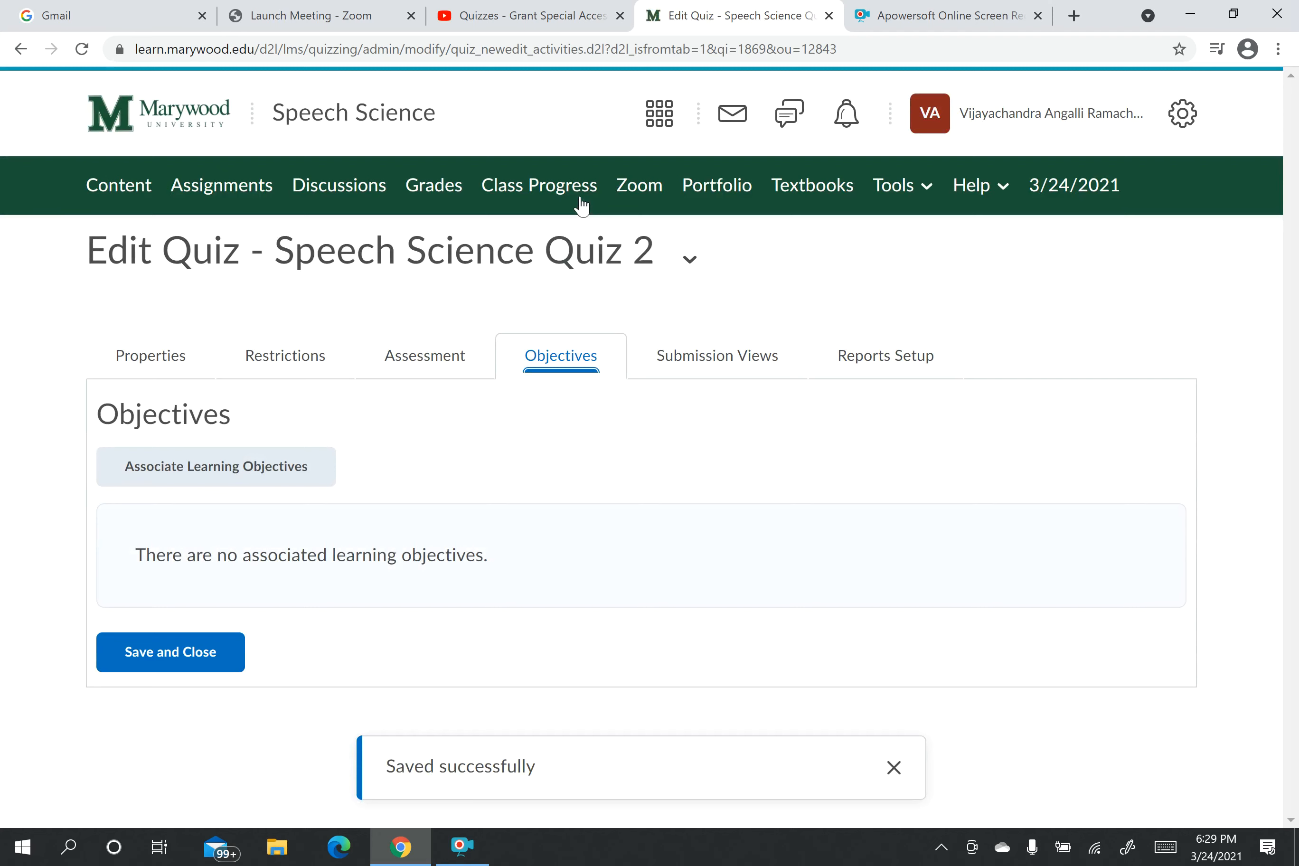
left_click(714, 359)
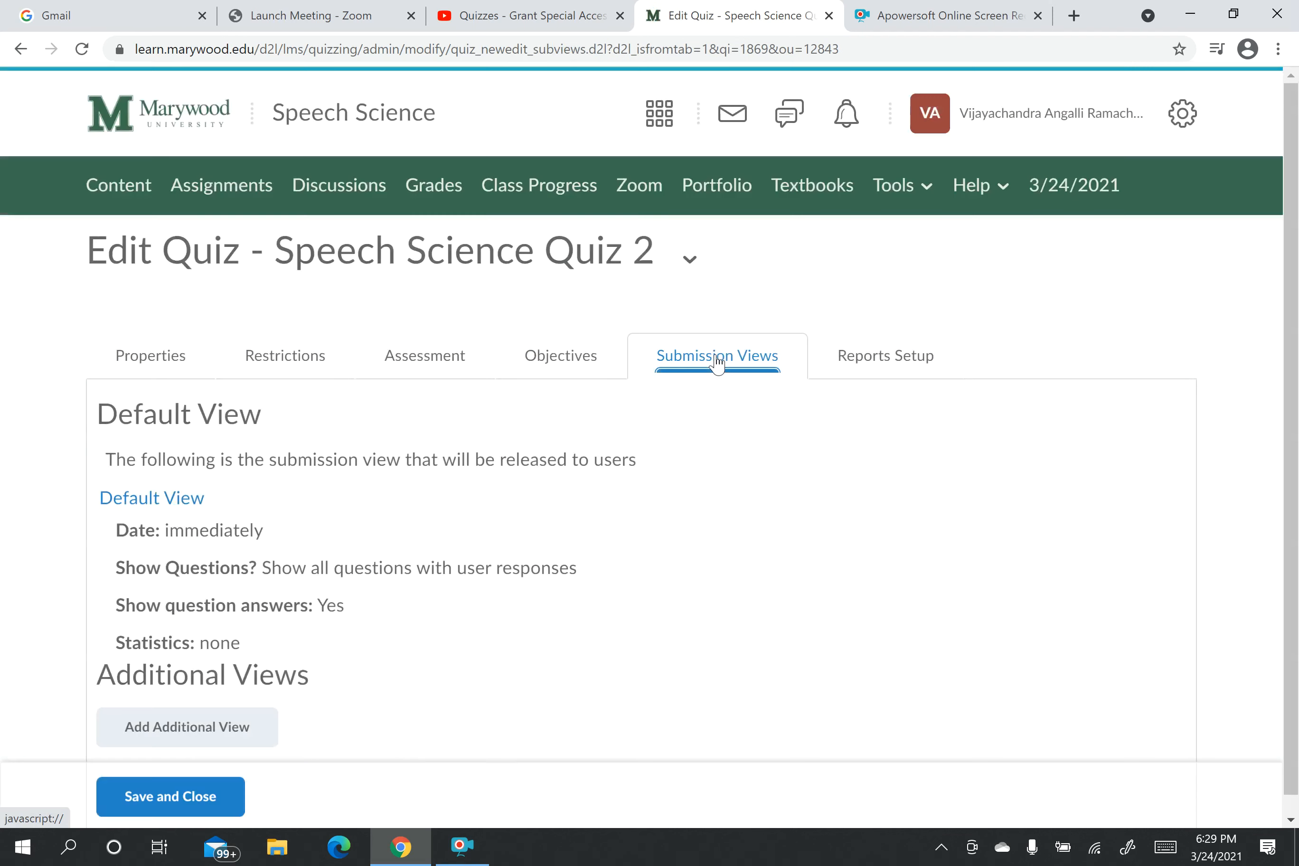
scroll(733, 475, "down", 1)
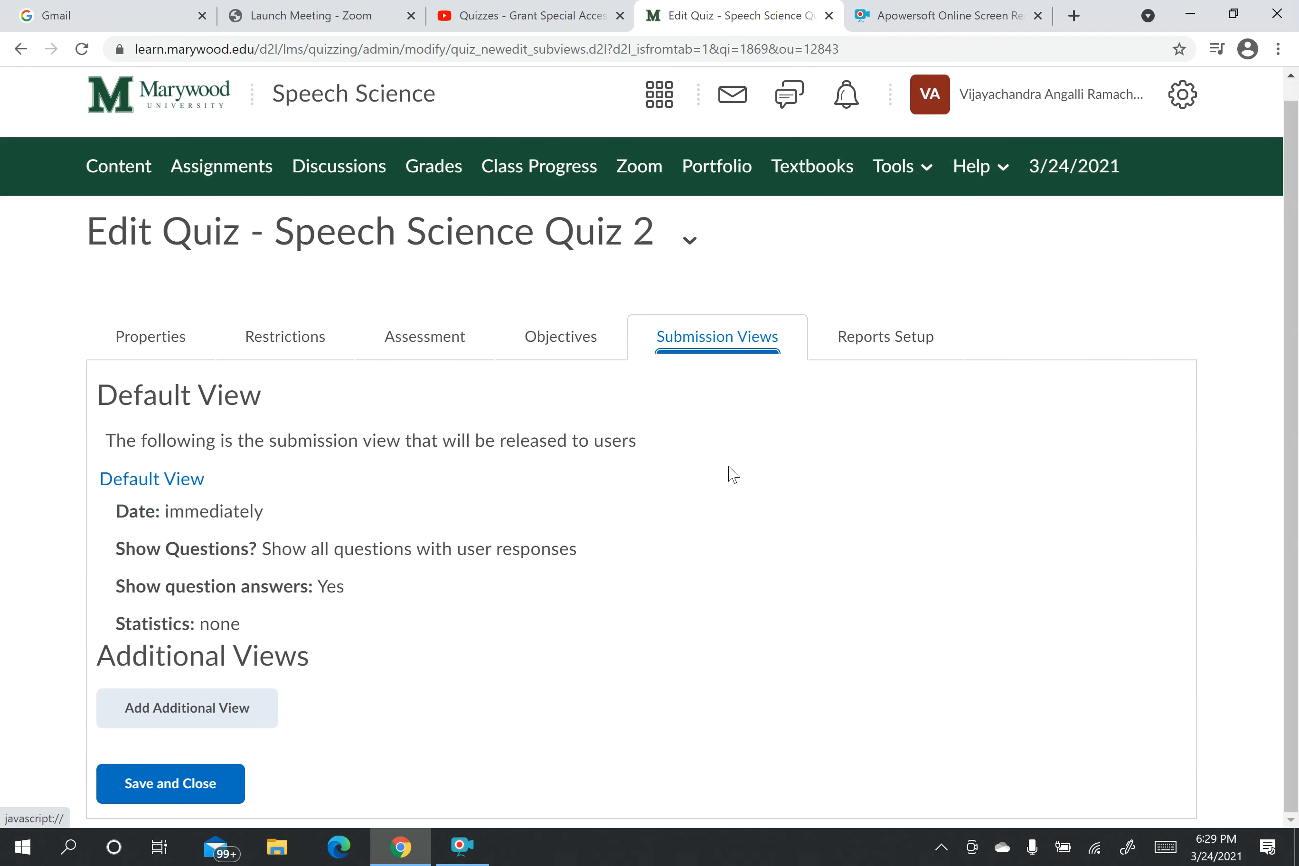
left_click(186, 486)
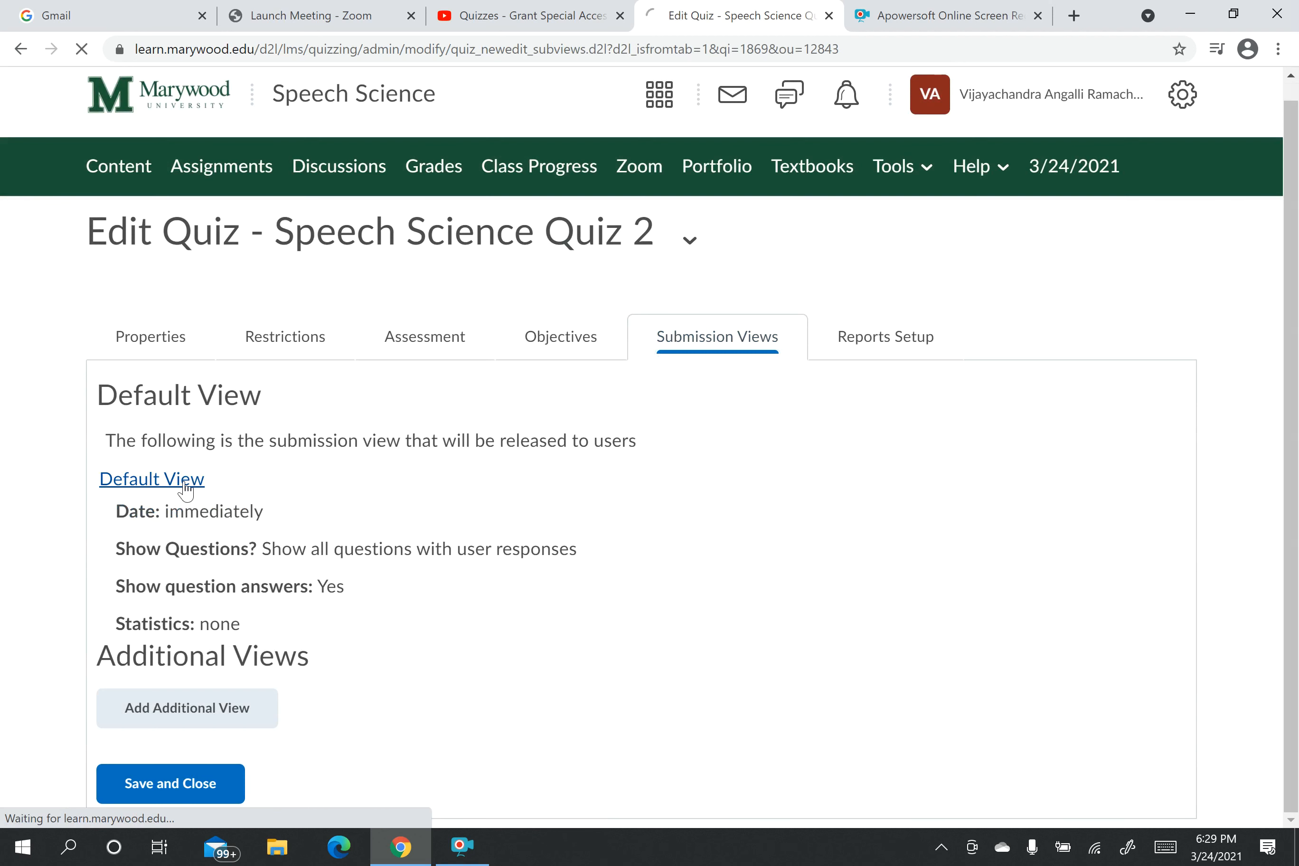
scroll(419, 518, "down", 8)
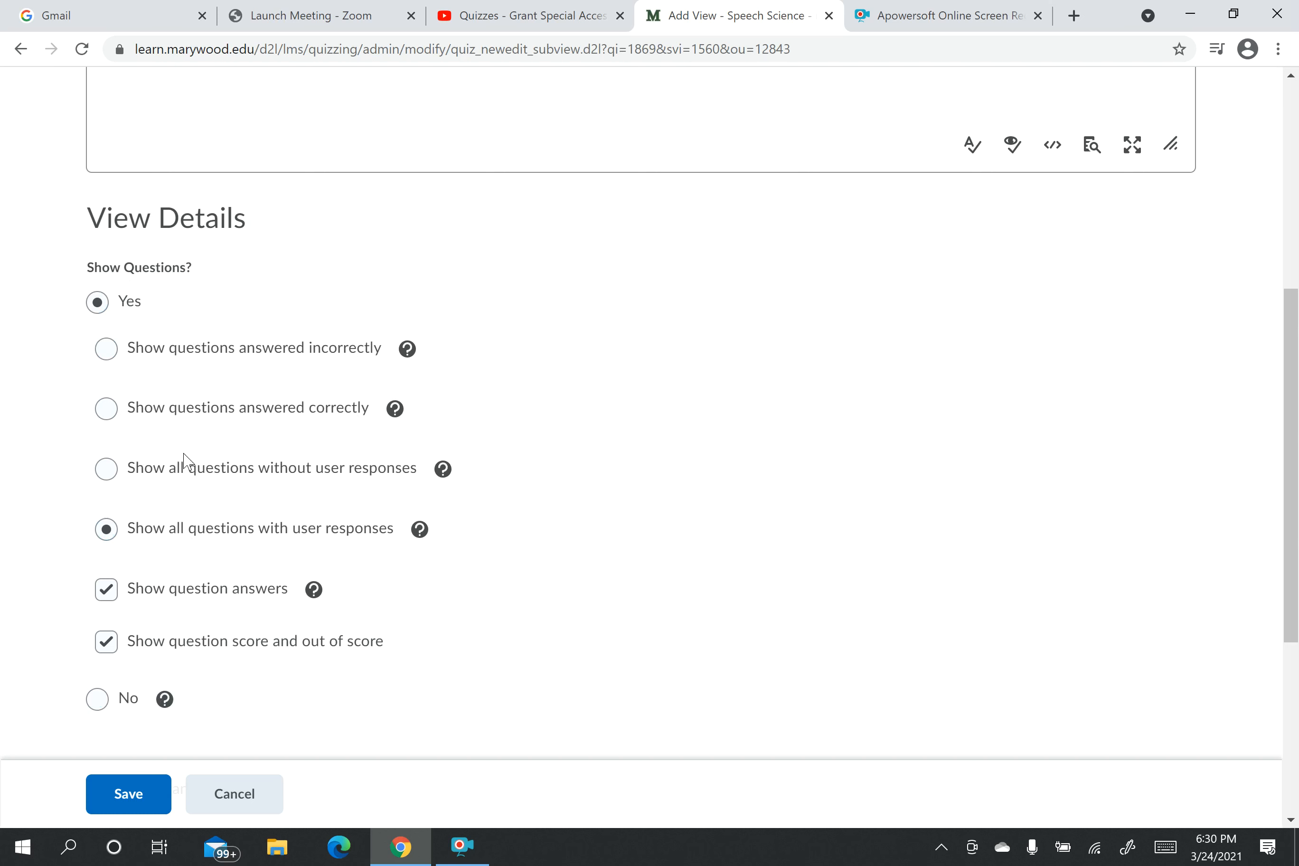
Try hiding the questions and each alternative question display option, then reselect showing all questions with user responses
left_click(98, 699)
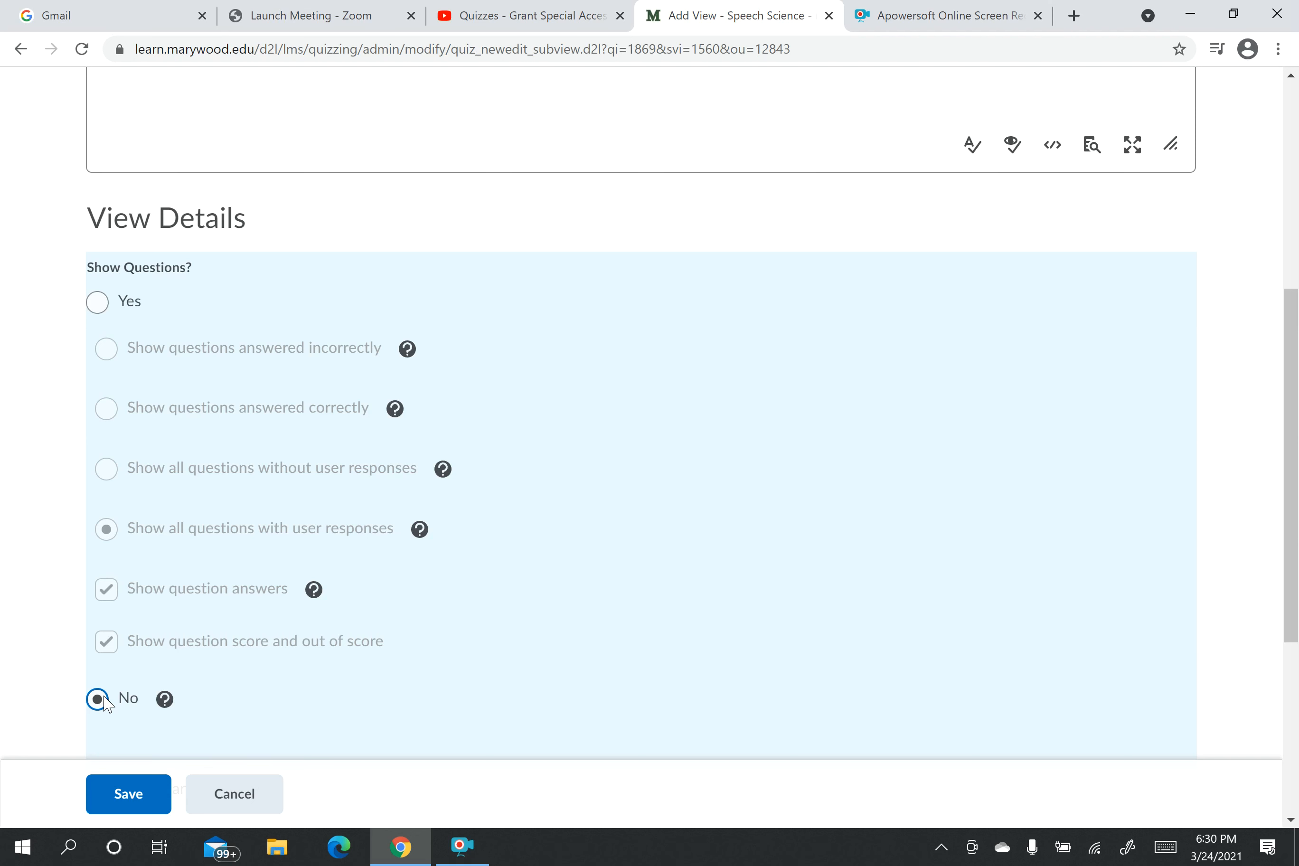
left_click(98, 303)
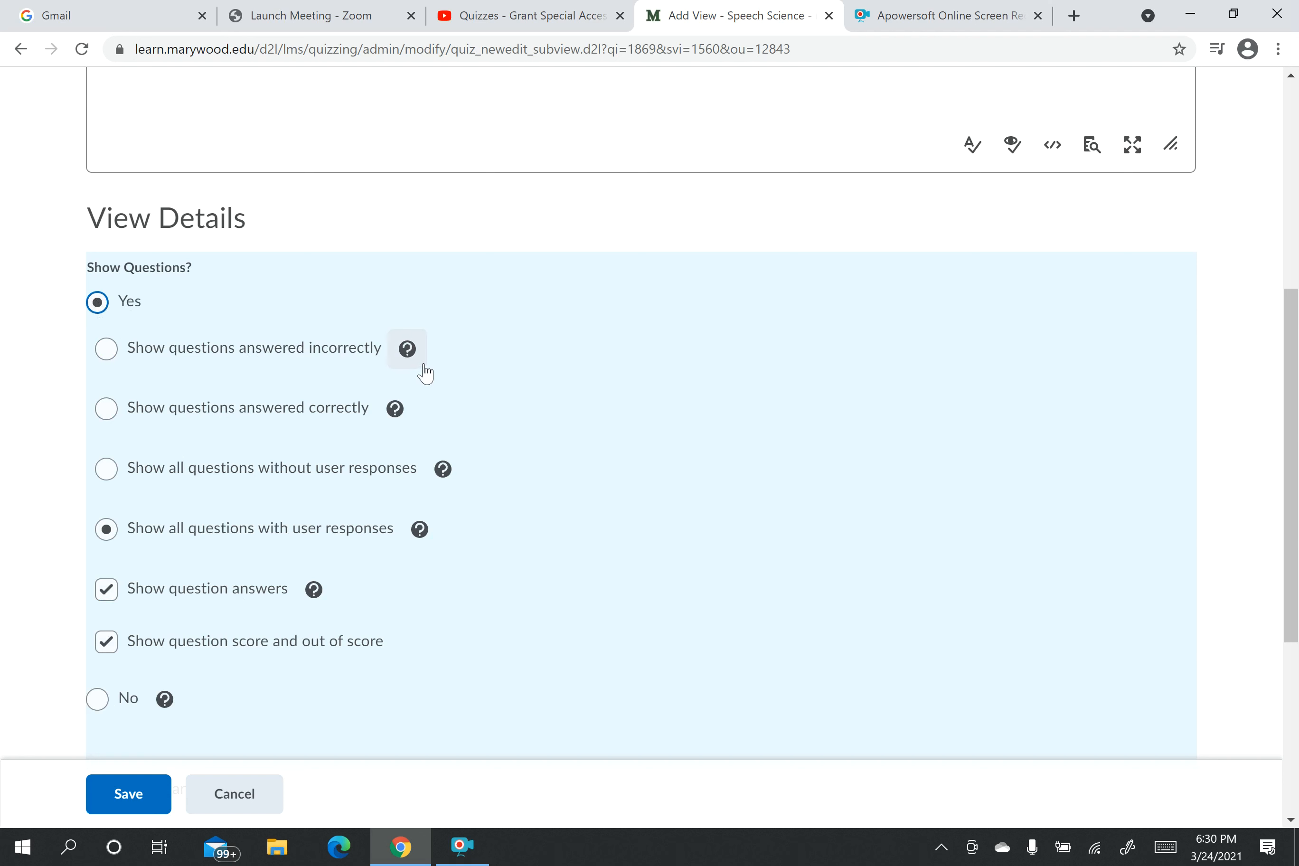
left_click(107, 350)
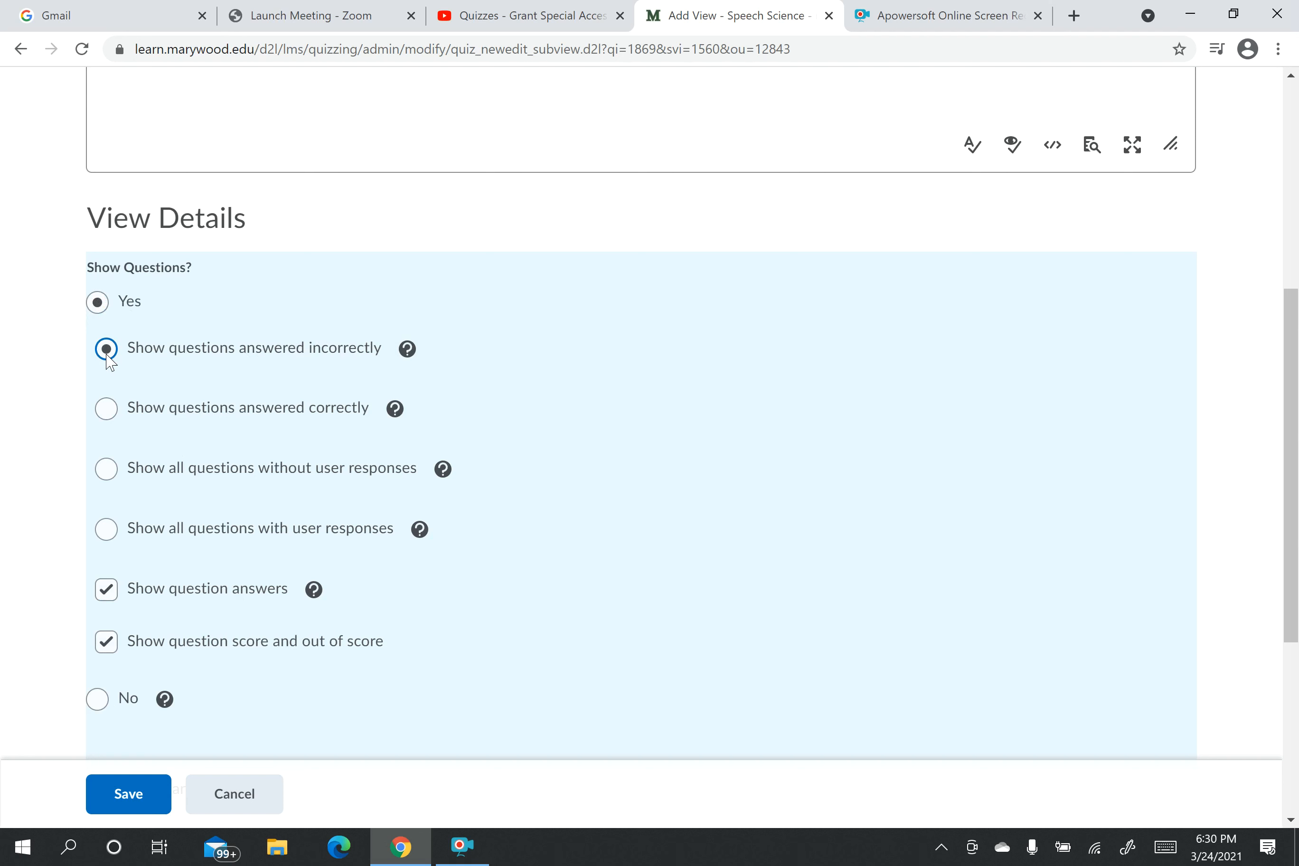
left_click(111, 423)
left_click(110, 475)
left_click(107, 540)
Review the default view's question answer, score and statistics options and its submission message
scroll(719, 267, "down", 2)
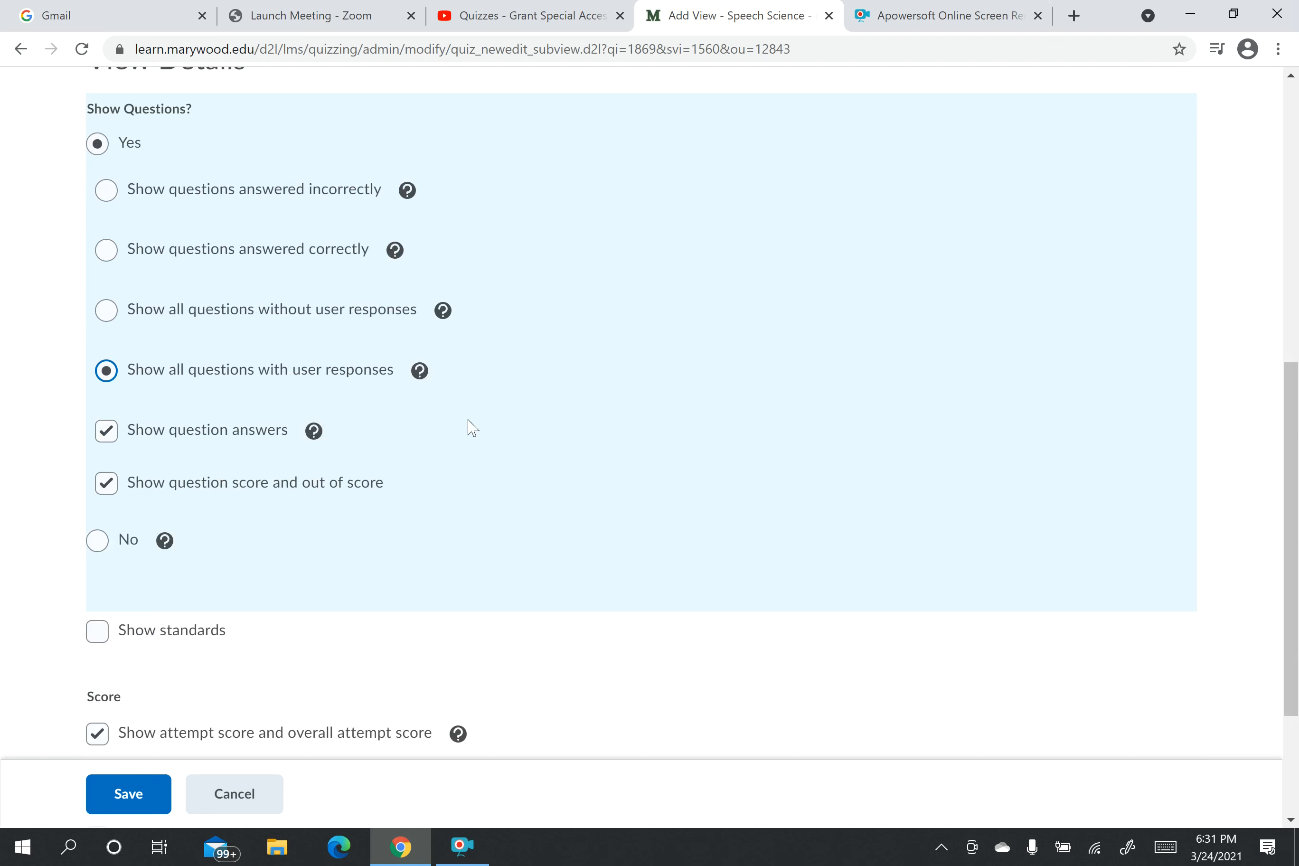
scroll(471, 427, "down", 3)
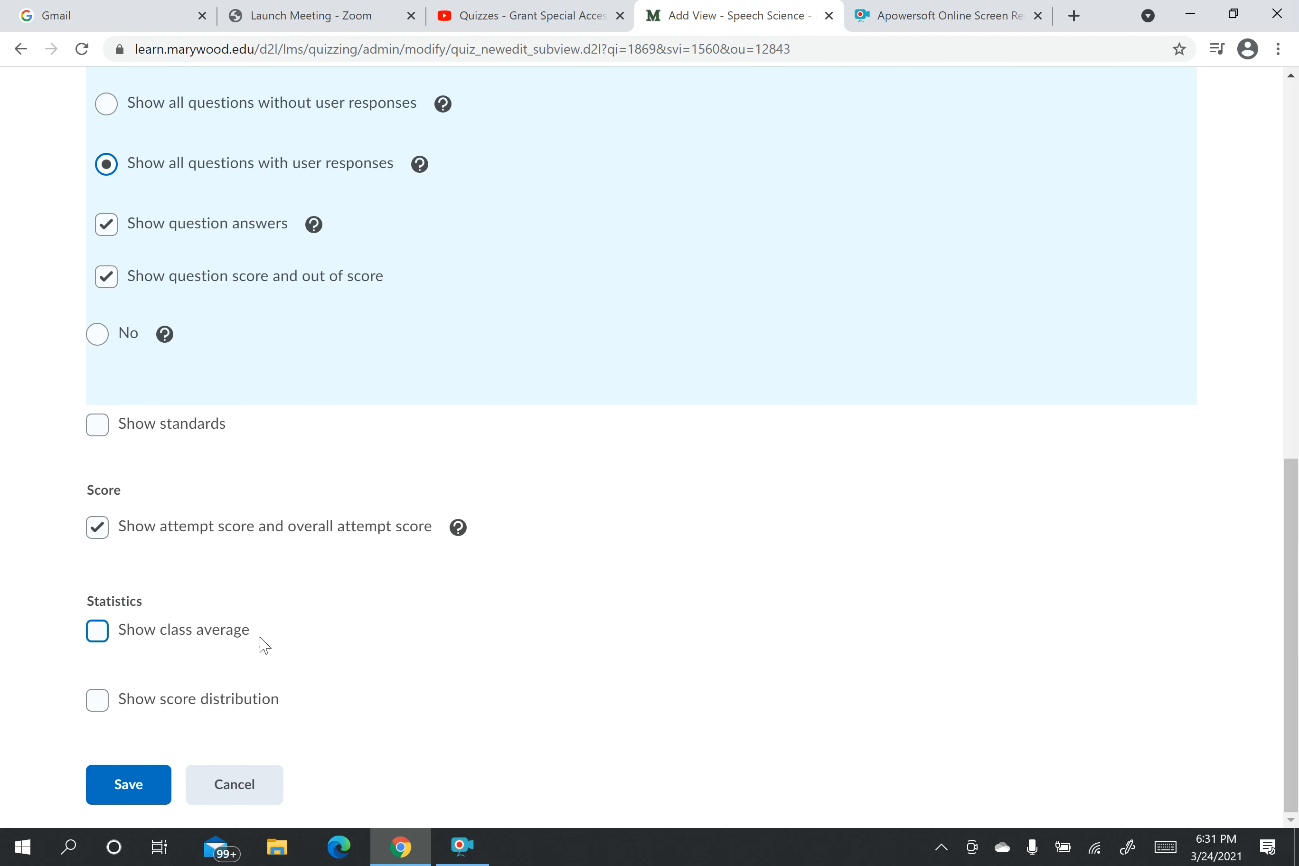
scroll(457, 447, "up", 5)
scroll(457, 446, "up", 9)
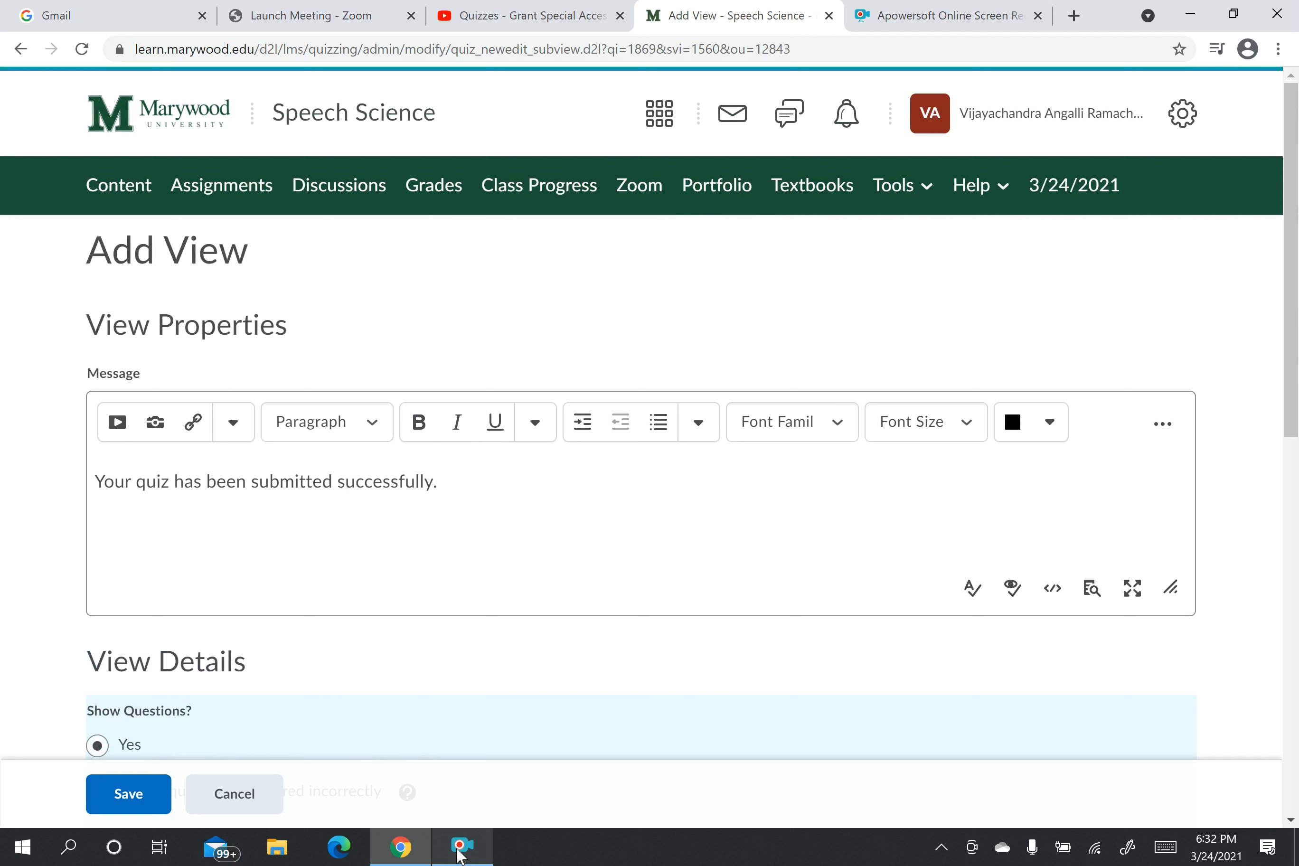
mouse_move(458, 855)
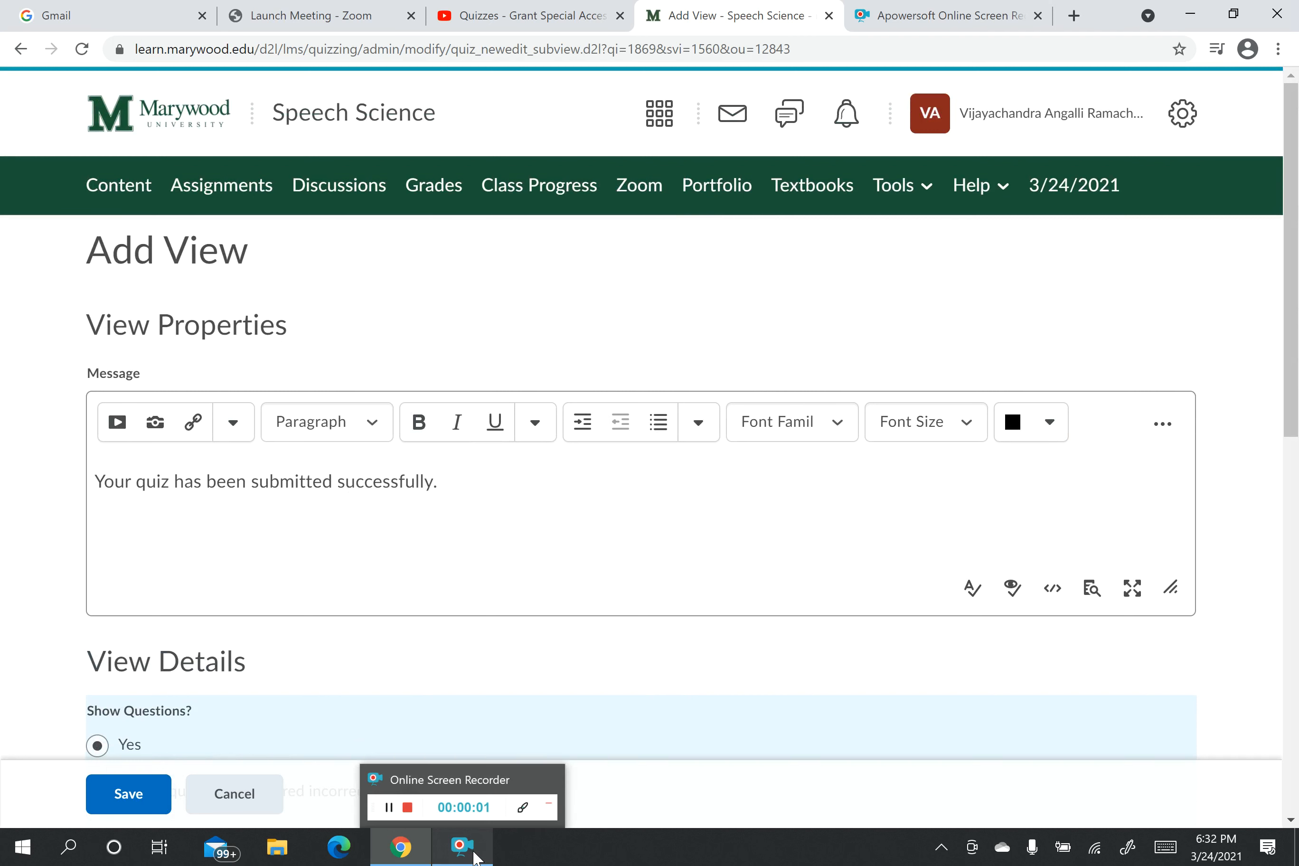